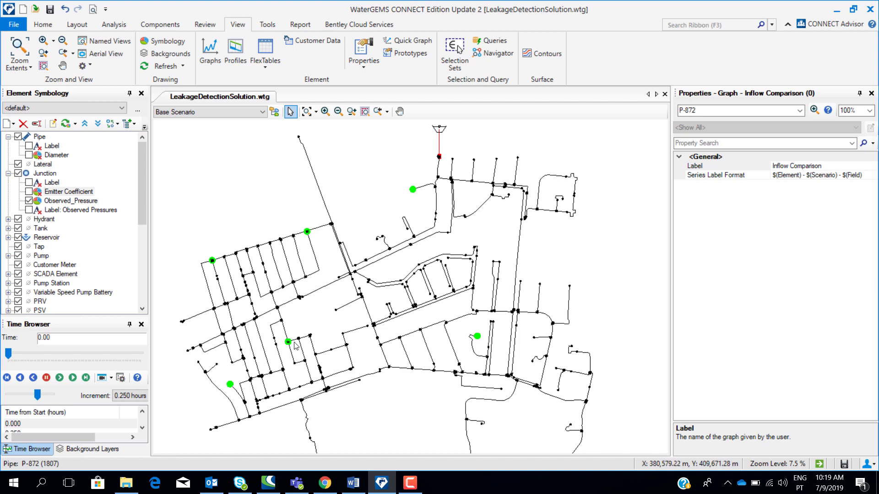
# Inspect two junctions, two TCV valves, junction J-132 and inflow pipe P-872 in the Properties pane
pyautogui.click(413, 189)
pyautogui.click(212, 261)
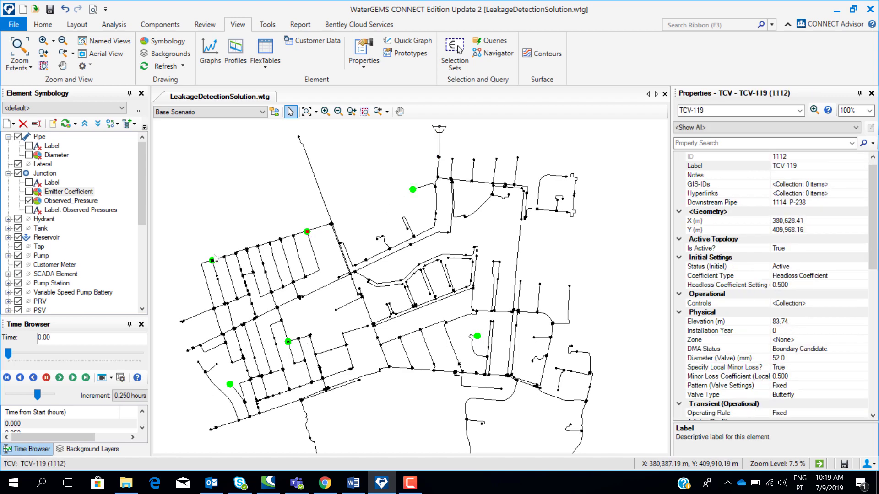
pyautogui.click(230, 384)
pyautogui.click(288, 342)
pyautogui.click(477, 336)
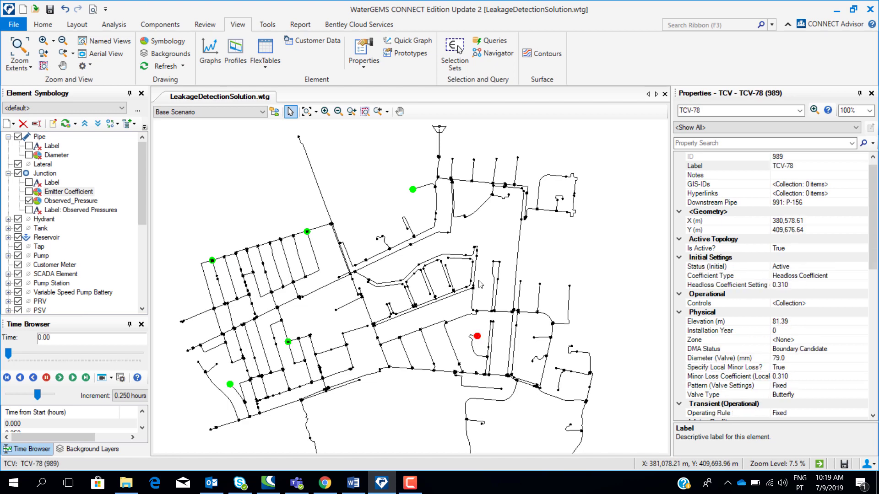
pyautogui.click(440, 145)
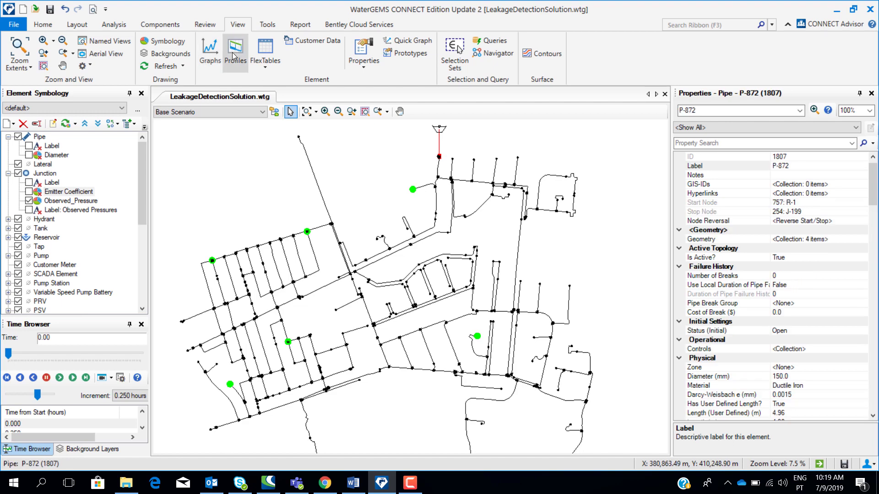
# Open the Inflow Comparison graph, check P-872's modelled flow at 0 hours, then close it
pyautogui.click(212, 64)
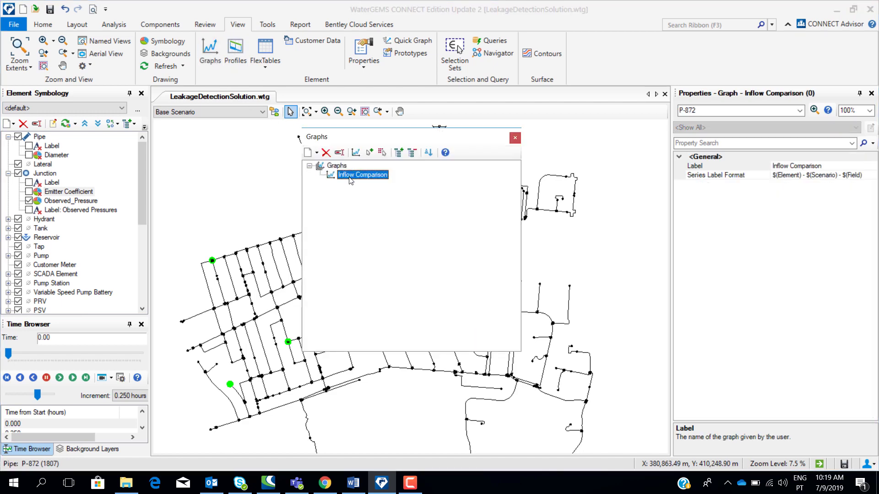
pyautogui.doubleClick(349, 176)
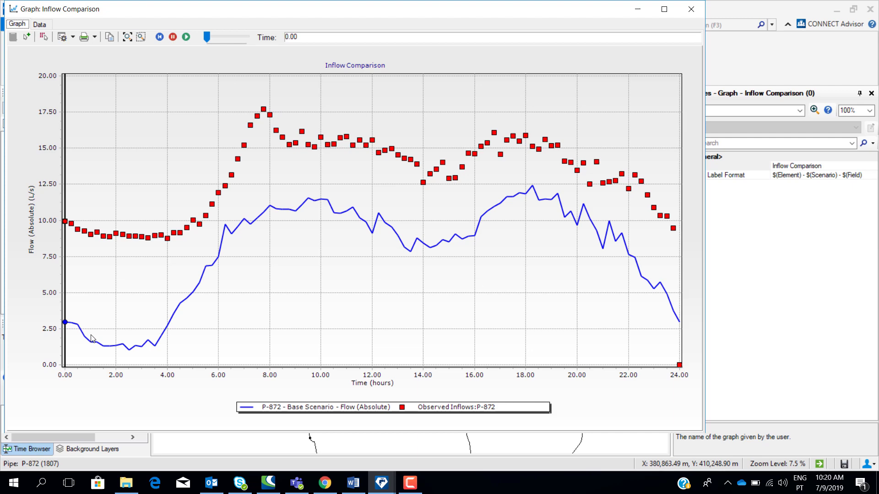
pyautogui.click(65, 323)
pyautogui.moveTo(426, 19); pyautogui.dragTo(489, 25)
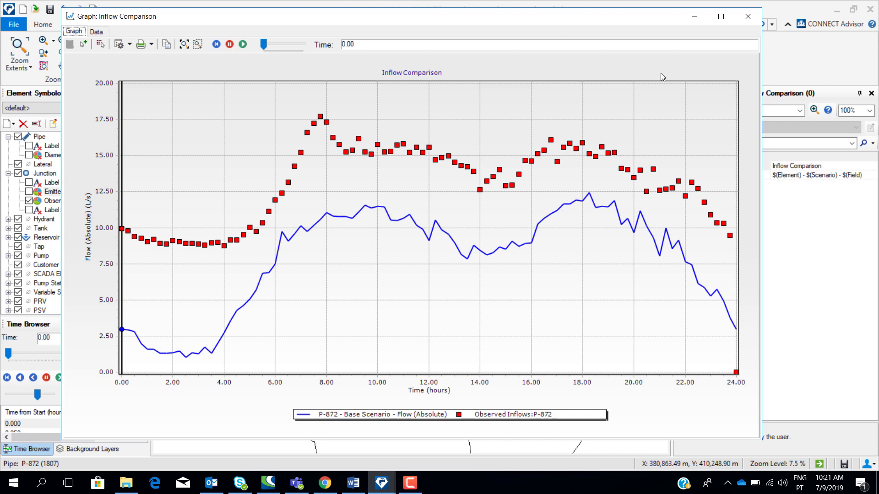
pyautogui.click(748, 16)
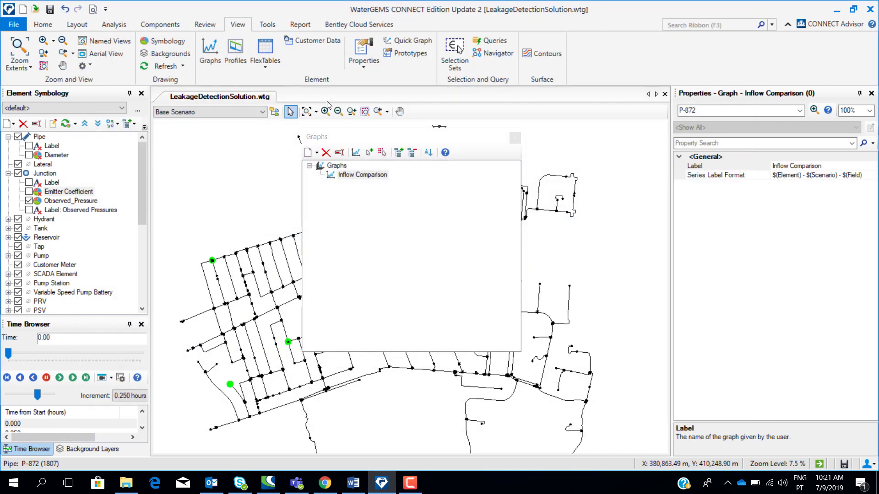
# Close the graphs list and launch Darwin Calibrator from Analysis > Darwin
pyautogui.click(515, 138)
pyautogui.click(268, 25)
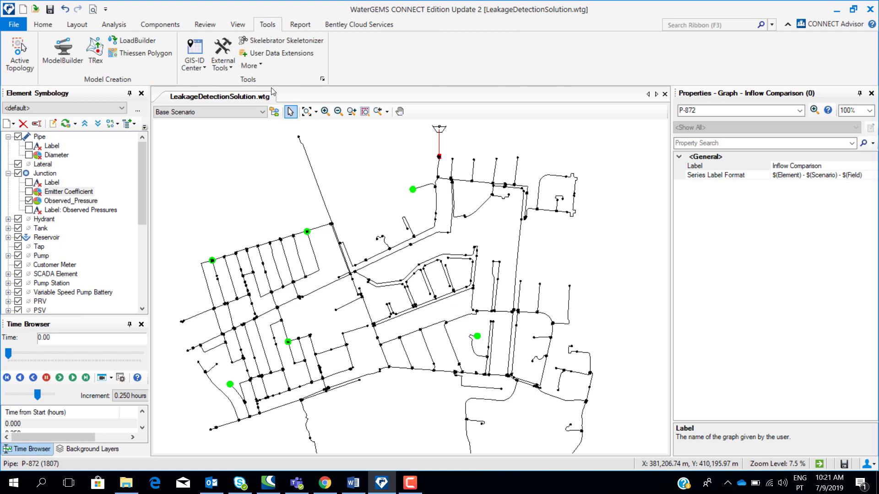
pyautogui.click(113, 26)
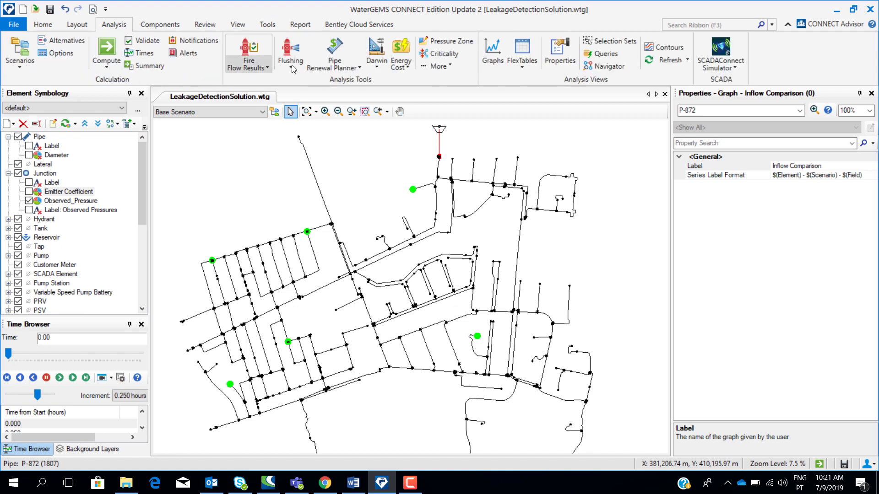
pyautogui.click(377, 66)
pyautogui.click(421, 80)
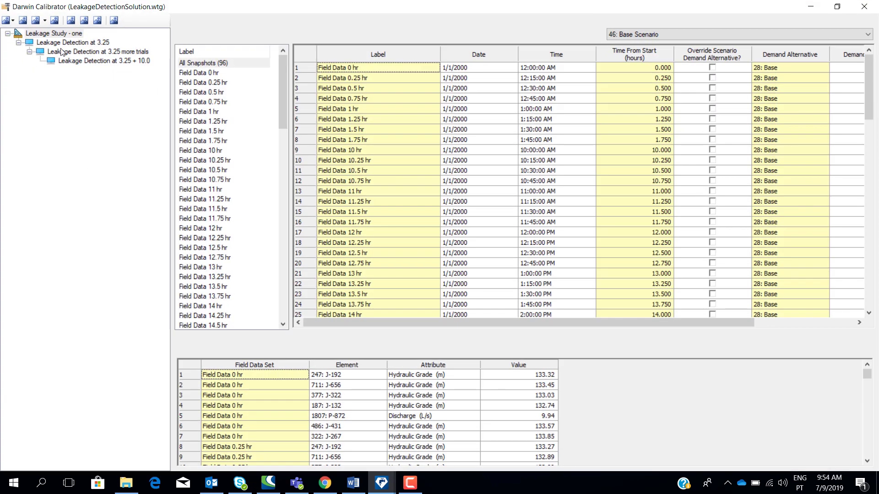
# Browse the field data snapshots 12 hr, 1.25–1.75 hr and 10–10.75 hr
pyautogui.moveTo(212, 74); pyautogui.dragTo(228, 246)
pyautogui.scroll(-2, 228, 247)
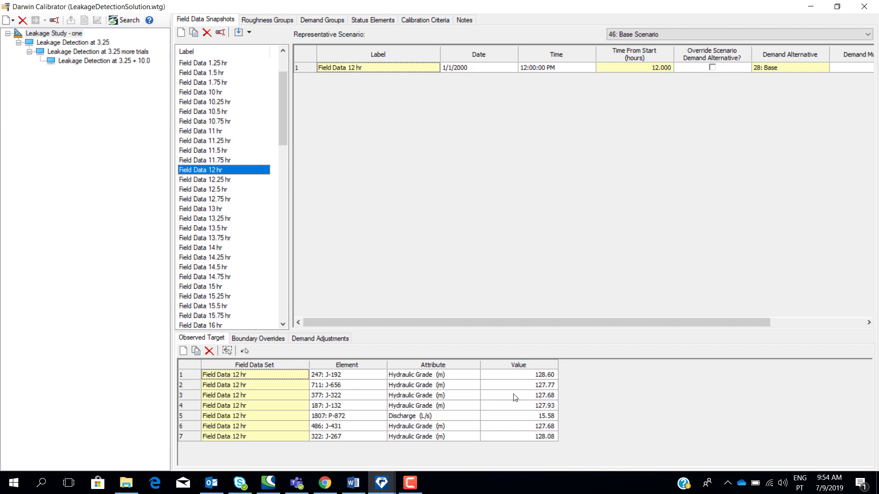
pyautogui.click(223, 64)
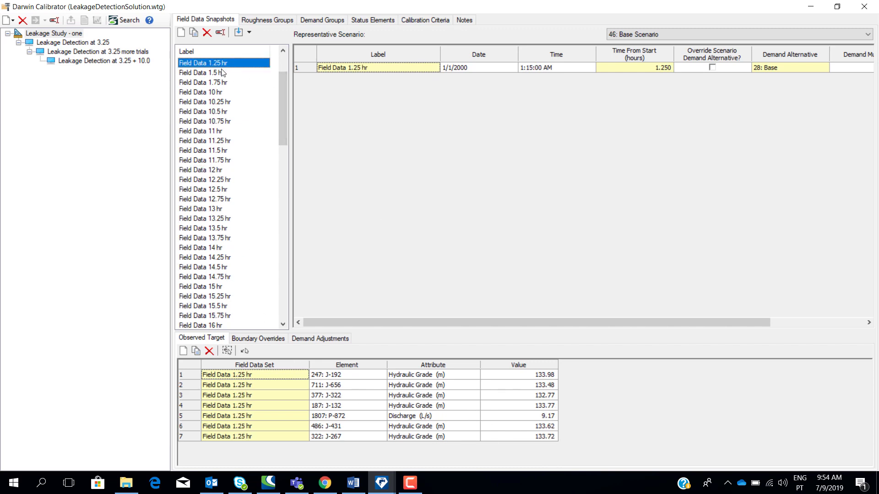
pyautogui.click(220, 73)
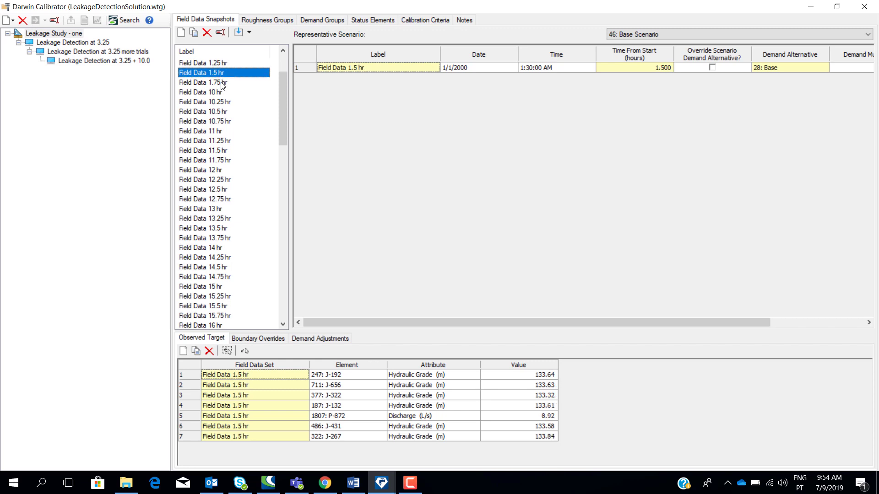
pyautogui.click(221, 83)
pyautogui.click(223, 92)
pyautogui.click(225, 102)
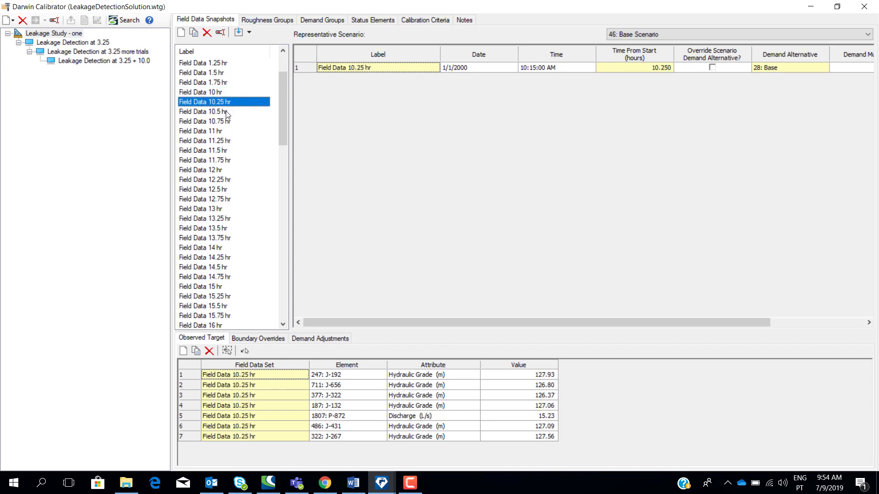
pyautogui.click(225, 112)
pyautogui.click(224, 122)
# Continue through the 11.25, 11.5 and 12.25–12.75 hr field data snapshots
pyautogui.click(225, 141)
pyautogui.click(224, 151)
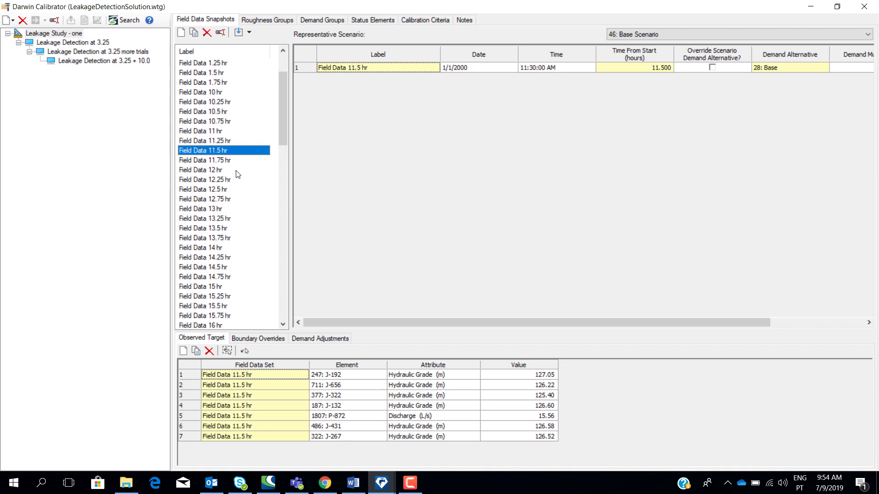
pyautogui.click(229, 181)
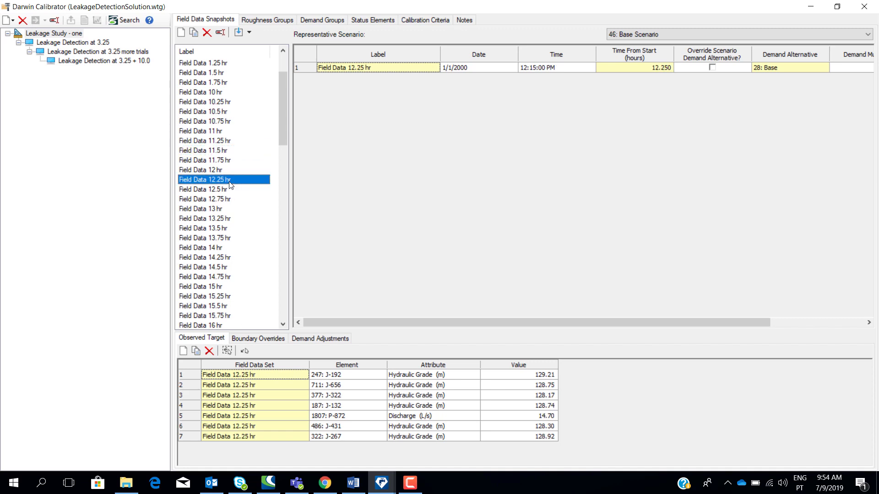
pyautogui.click(229, 190)
pyautogui.click(230, 199)
pyautogui.scroll(-4, 229, 214)
pyautogui.scroll(6, 230, 214)
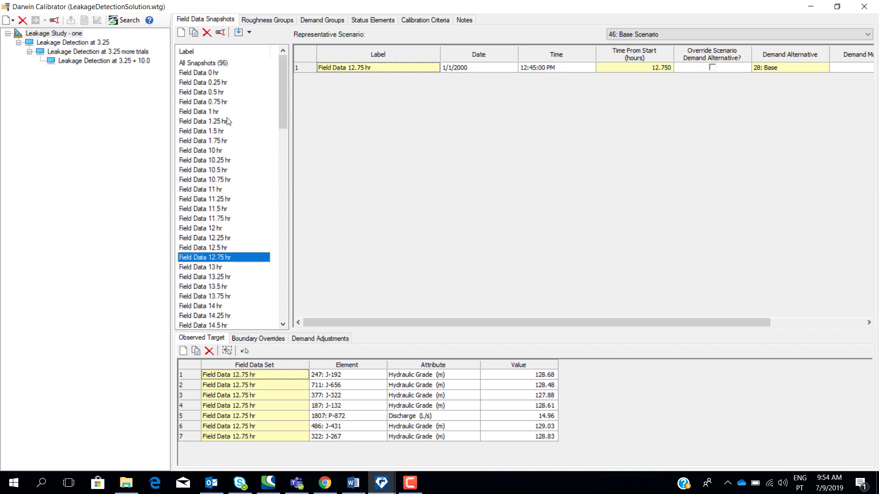
# View Field Data 0 hr and highlight its junction pressure and P-872 discharge targets
pyautogui.click(209, 73)
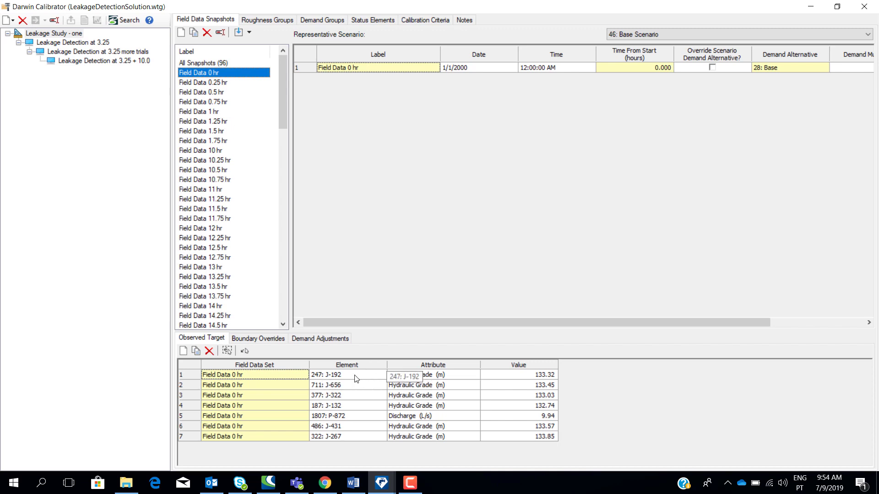
pyautogui.moveTo(357, 379); pyautogui.dragTo(532, 420)
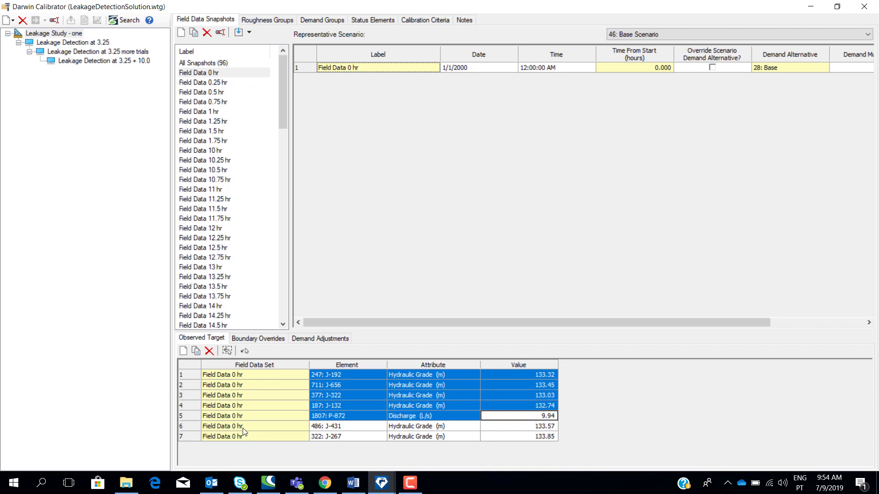
pyautogui.moveTo(234, 416); pyautogui.dragTo(502, 423)
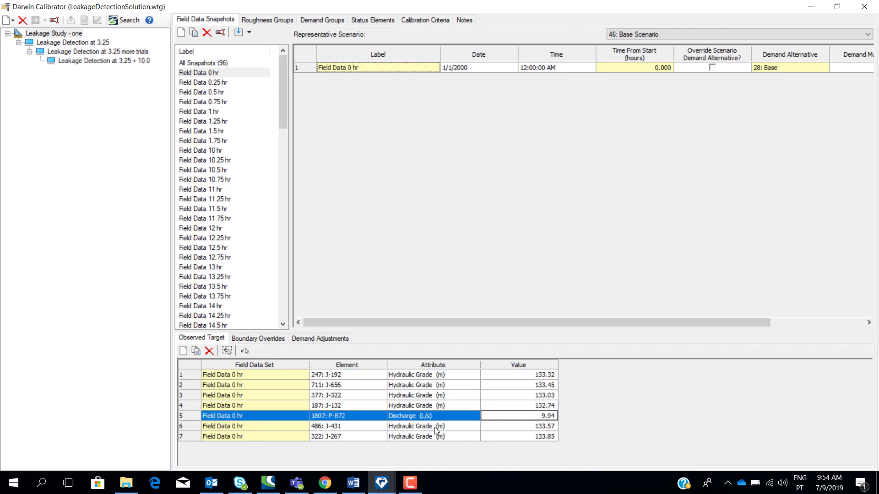
pyautogui.moveTo(435, 426); pyautogui.dragTo(515, 437)
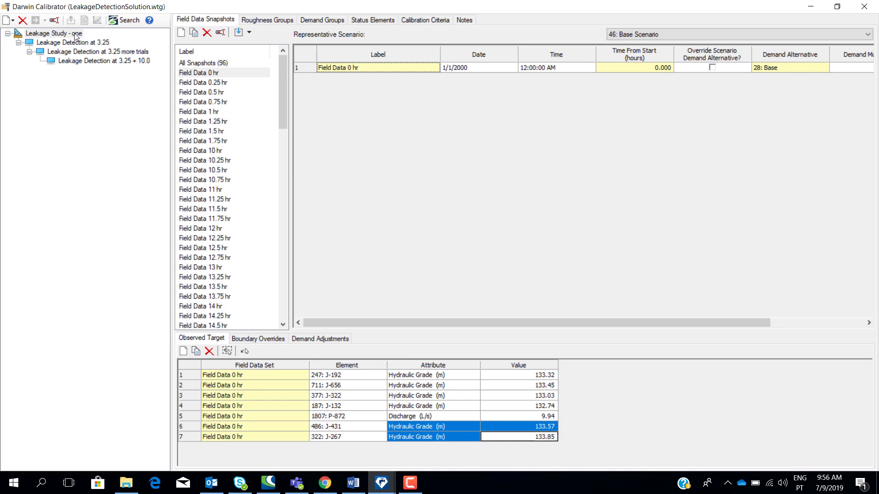
# Check the 0.25, 0.75 and 10.75 hr snapshots, ending on Field Data 12 hr
pyautogui.click(221, 83)
pyautogui.click(209, 102)
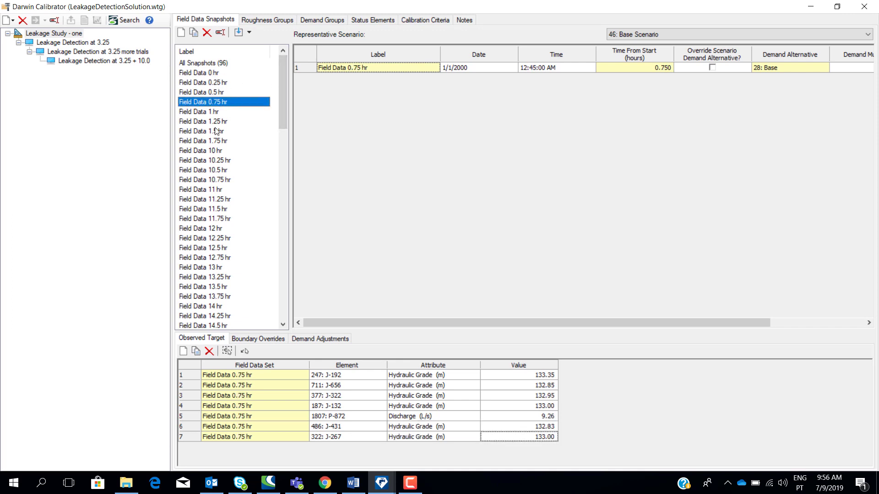
pyautogui.click(213, 180)
pyautogui.click(236, 228)
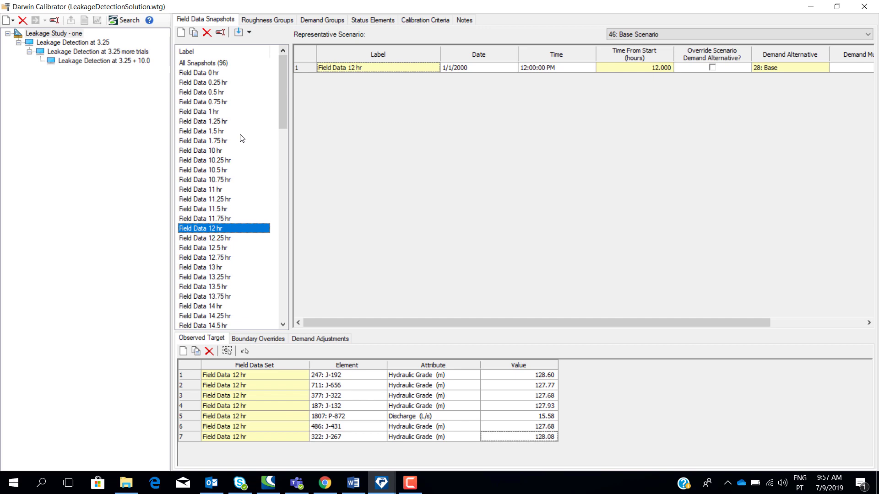
# Switch between the Leakage Study's Roughness, Demand and Field Data tabs
pyautogui.click(265, 21)
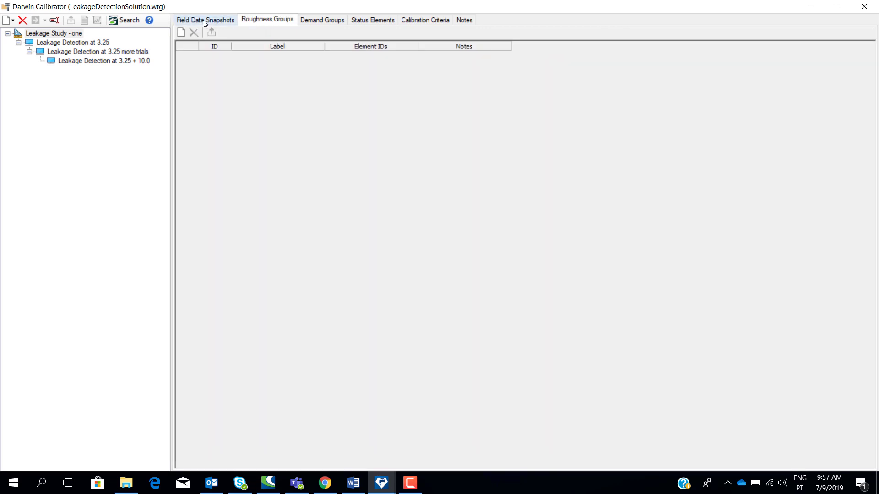
pyautogui.click(46, 34)
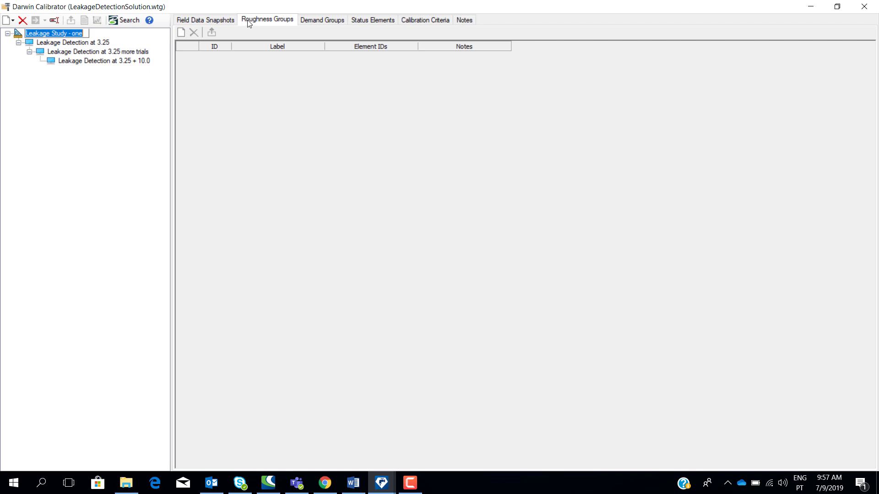
pyautogui.click(323, 23)
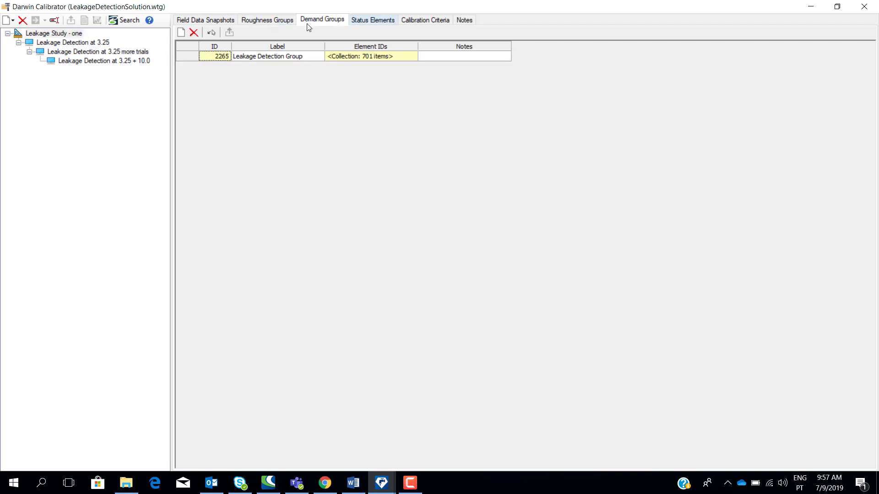
pyautogui.click(247, 21)
pyautogui.click(216, 21)
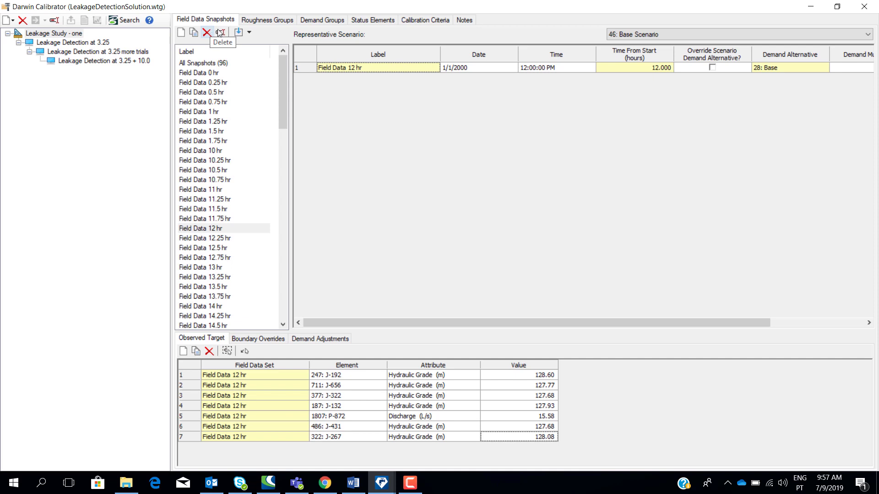
pyautogui.click(267, 21)
pyautogui.click(322, 21)
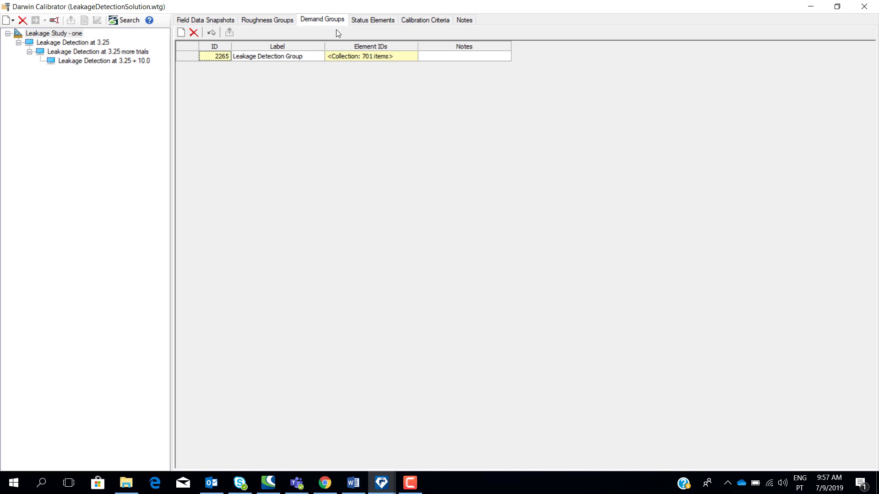
# Examine the Leakage Detection Group label and its collection of 701 elements
pyautogui.click(295, 60)
pyautogui.click(307, 59)
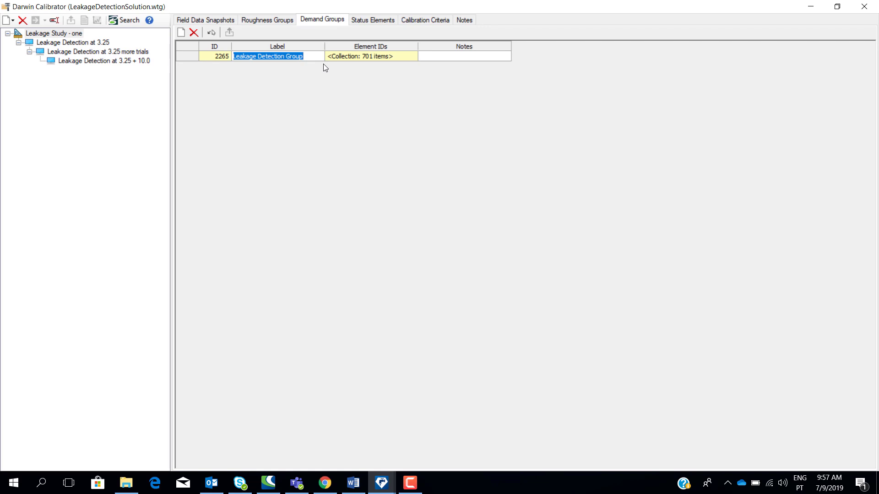
pyautogui.click(385, 58)
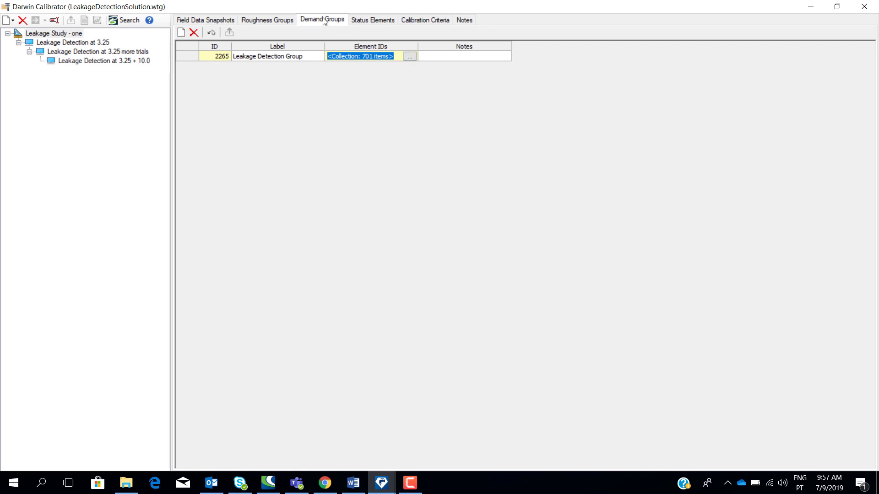
# Browse the remaining settings pages, finishing on the Calibration Criteria fitness settings
pyautogui.click(364, 20)
pyautogui.click(411, 24)
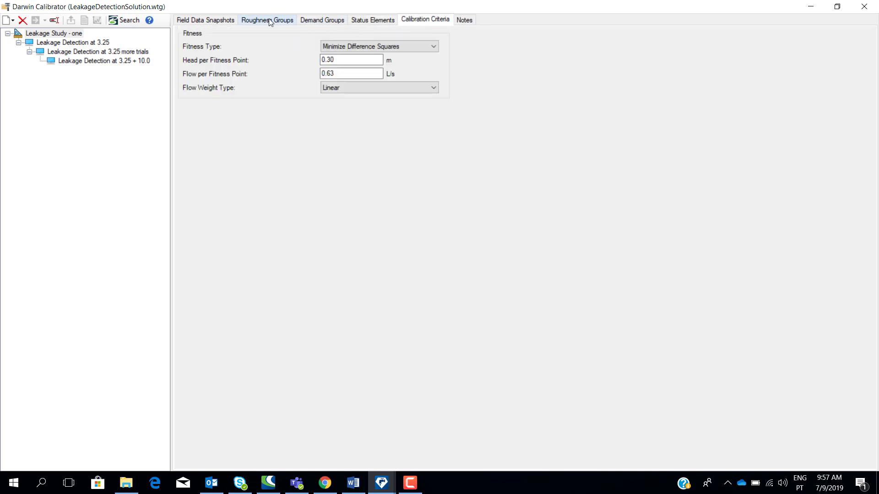
pyautogui.click(267, 20)
pyautogui.click(368, 19)
pyautogui.click(402, 19)
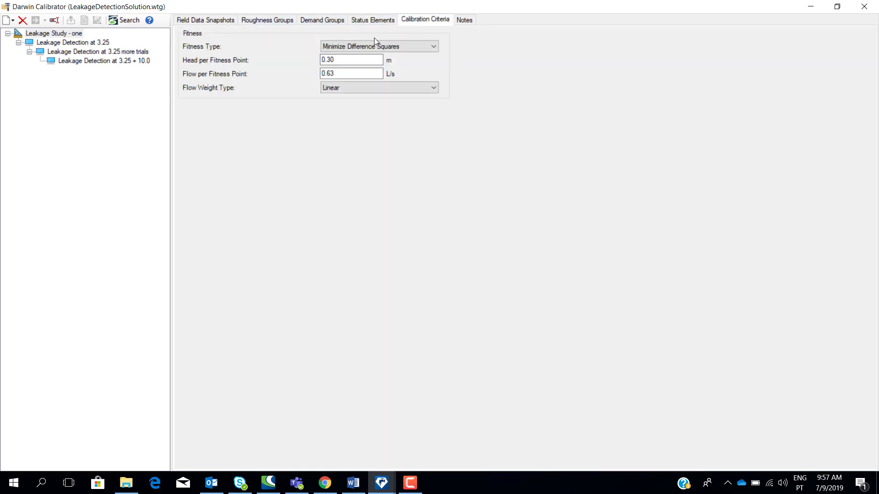
# Select the Leakage Detection at 3.25 run after dismissing the study's context menu
pyautogui.click(70, 42)
pyautogui.rightClick(48, 32)
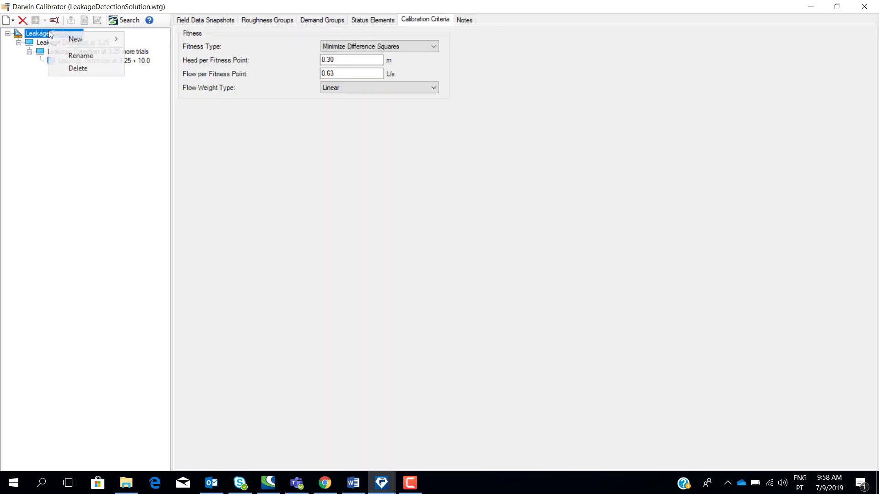
pyautogui.moveTo(76, 40)
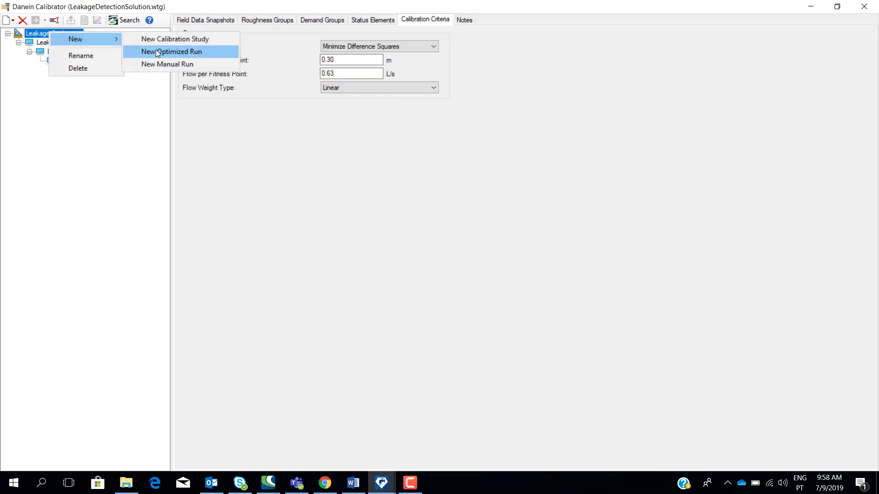
pyautogui.click(27, 61)
pyautogui.click(58, 44)
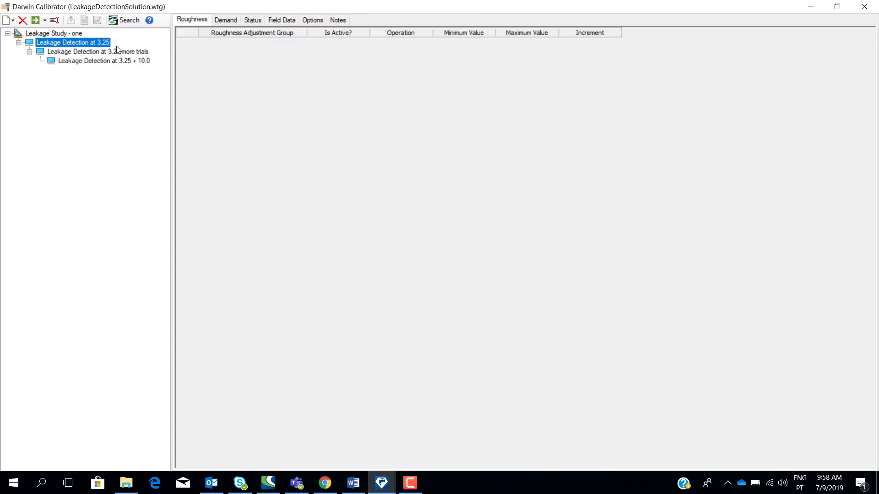
# On the Demand tab, keep Detect Leakage Node as the leakage group's operation
pyautogui.click(222, 21)
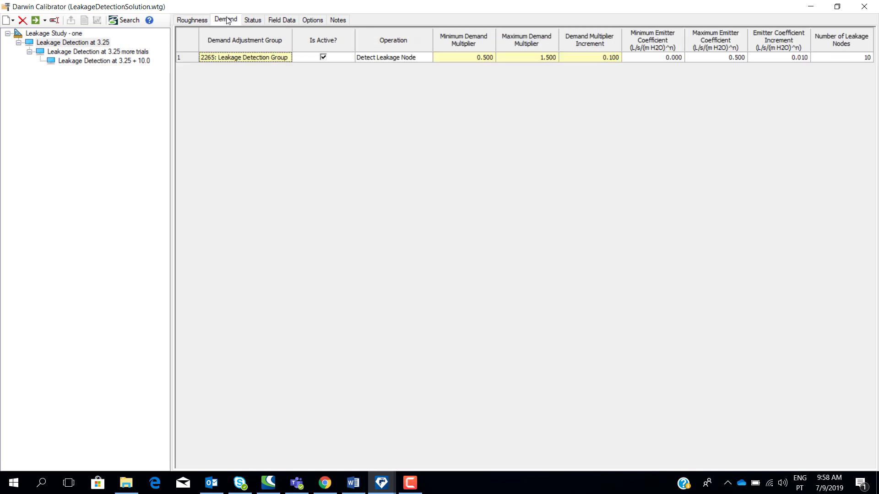
pyautogui.click(385, 59)
pyautogui.click(426, 58)
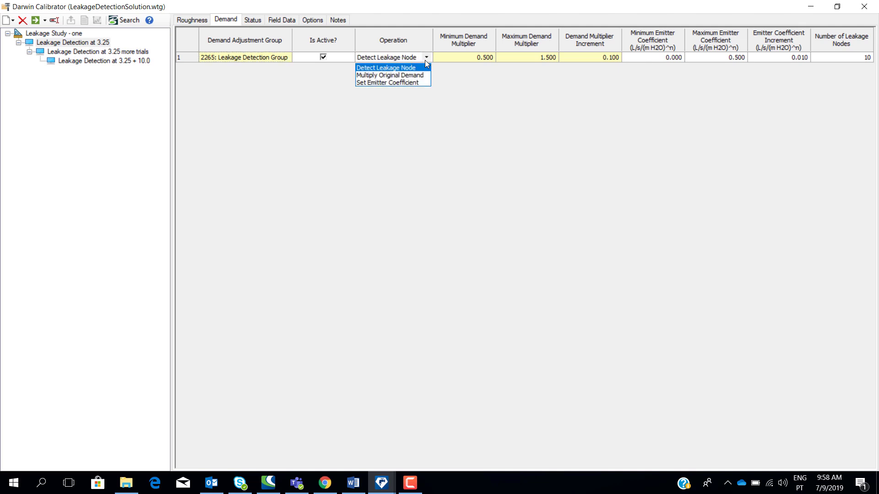
pyautogui.click(389, 70)
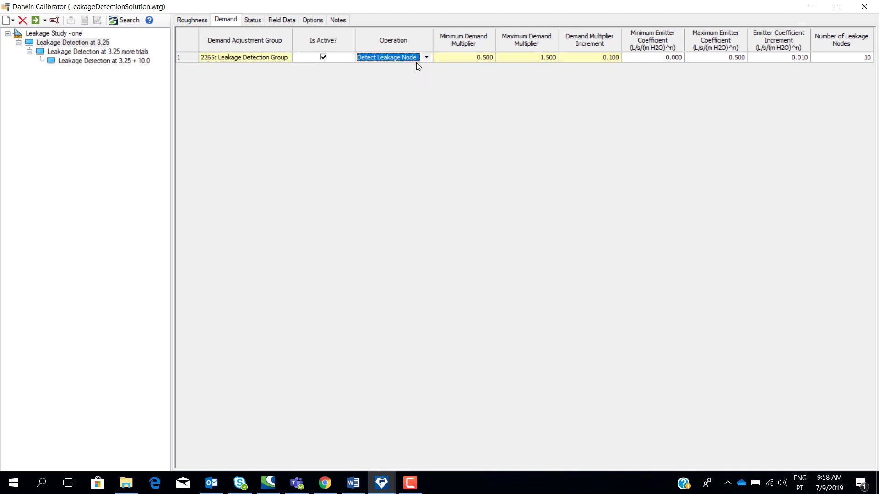
# Check the emitter coefficient range 0.000–0.500, increment 0.010, and 10 leakage nodes
pyautogui.click(640, 57)
pyautogui.click(694, 56)
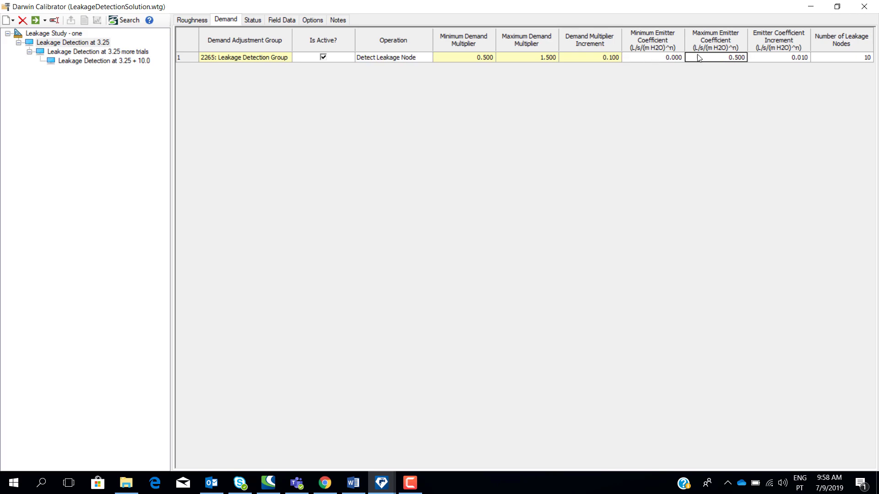
pyautogui.click(760, 58)
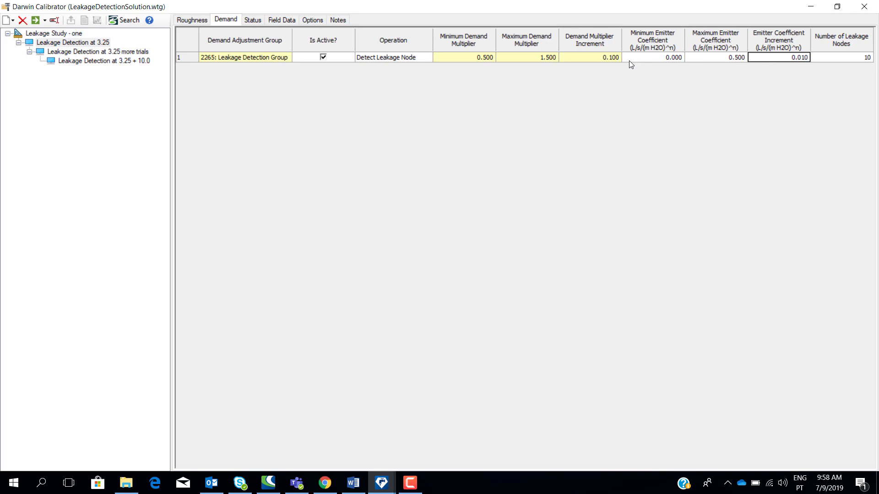
pyautogui.click(629, 59)
pyautogui.click(704, 60)
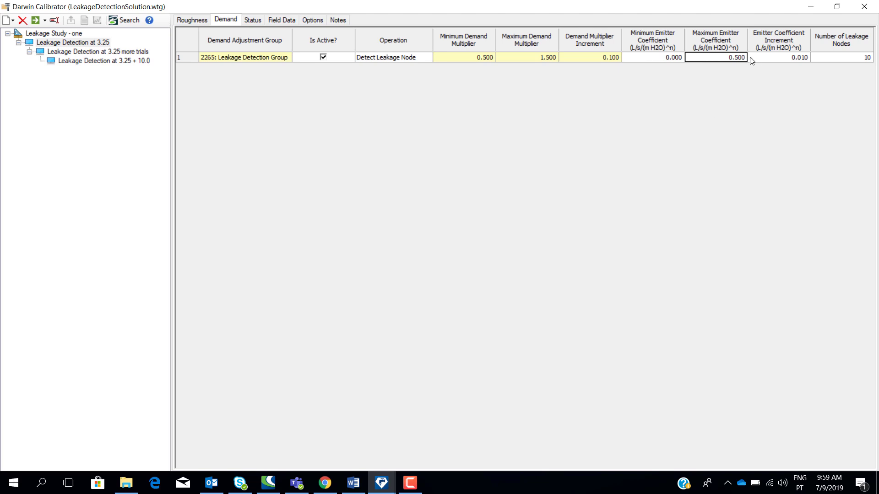
pyautogui.click(828, 60)
# Move through the Status and Roughness tabs to Field Data, scrolling to the active 3.25 hr snapshot
pyautogui.click(264, 21)
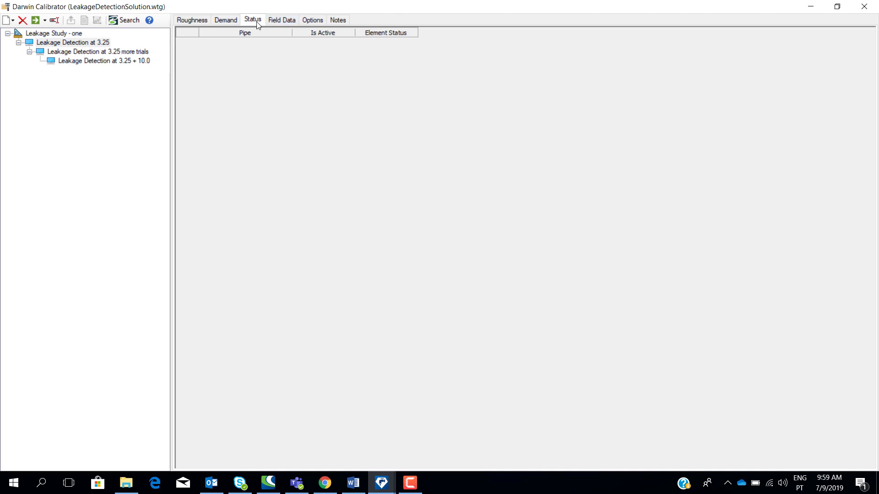
pyautogui.click(277, 24)
pyautogui.click(253, 19)
pyautogui.click(187, 20)
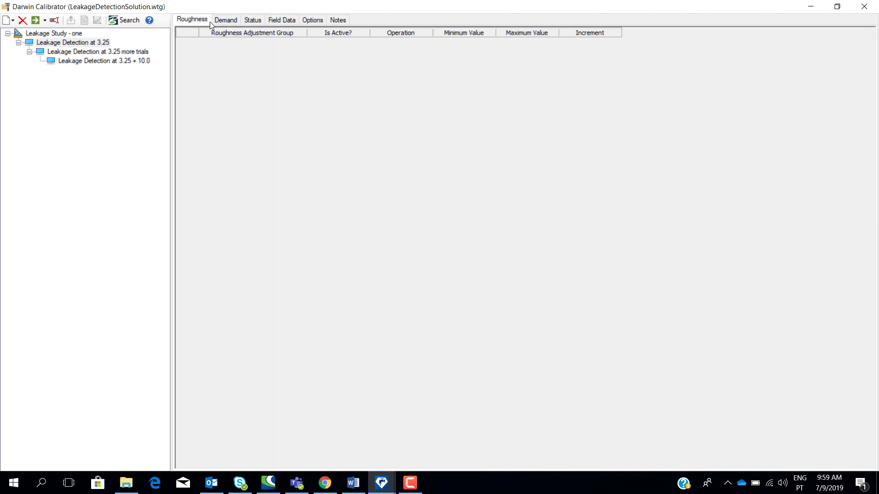
pyautogui.click(287, 24)
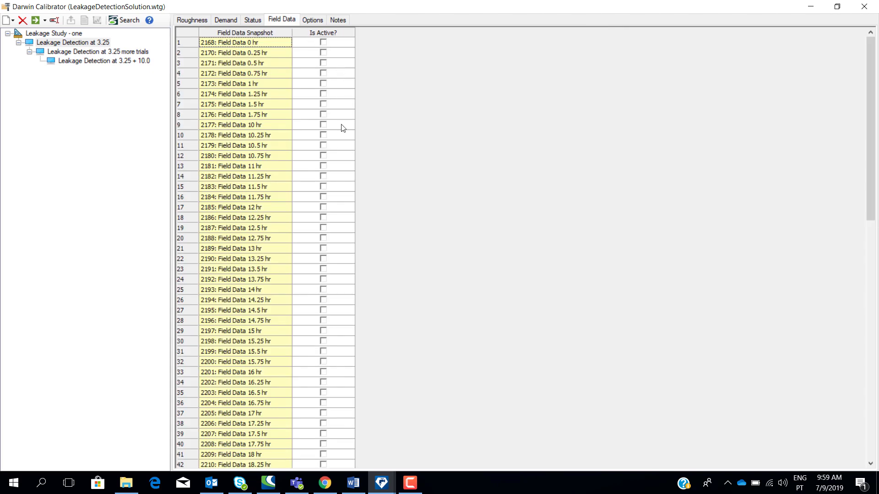
pyautogui.scroll(-6, 341, 191)
pyautogui.scroll(-9, 341, 191)
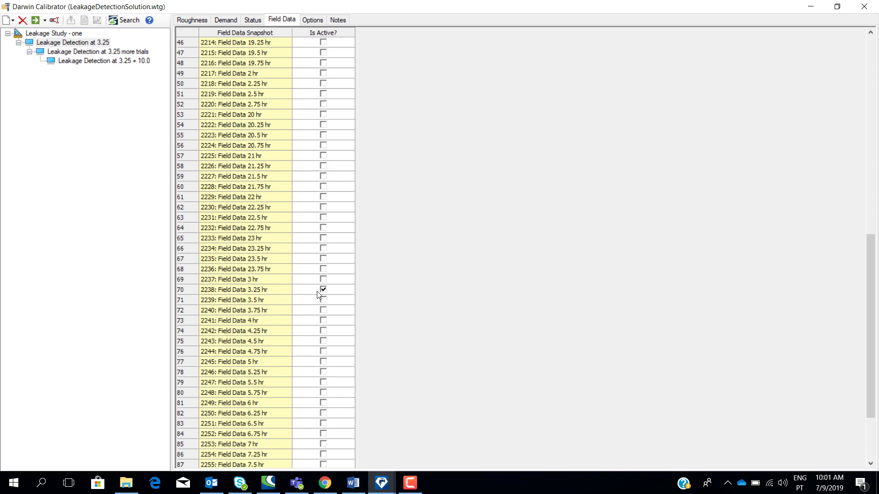
# Compute the Leakage Detection at 3.25 run and list Solution 1 with fitness 0.219
pyautogui.click(313, 20)
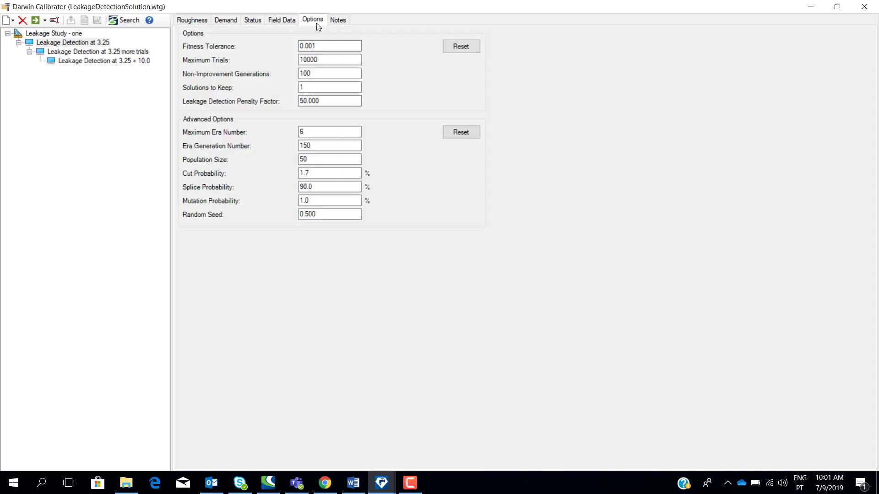
pyautogui.click(100, 42)
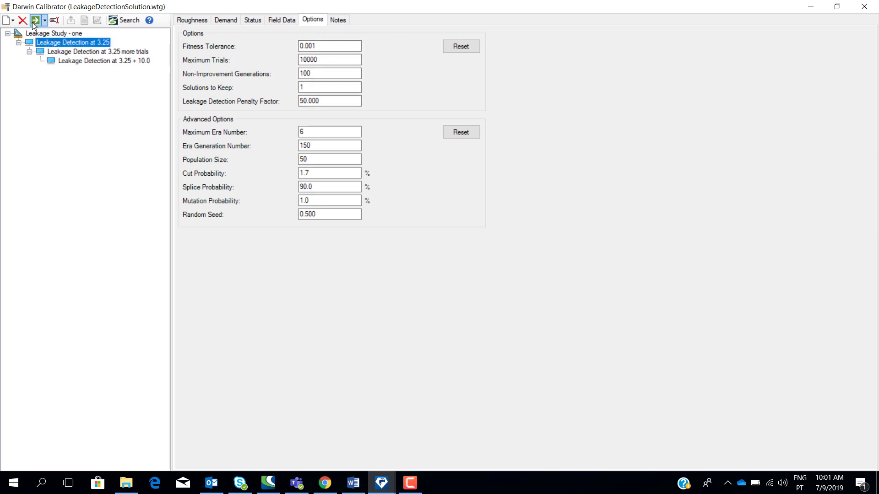
pyautogui.click(36, 21)
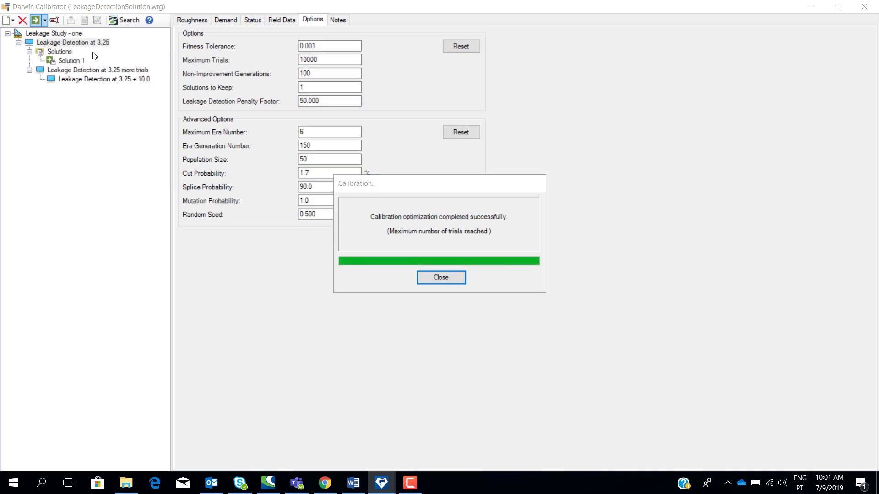
pyautogui.click(440, 278)
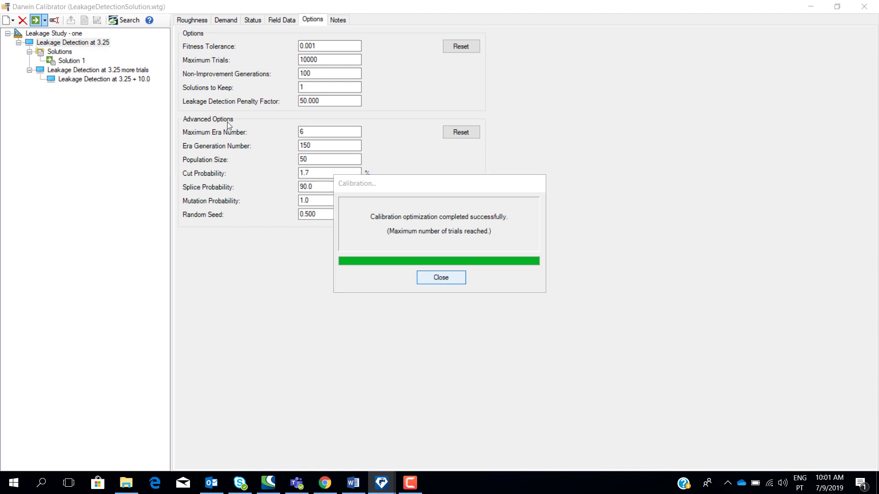
pyautogui.click(60, 52)
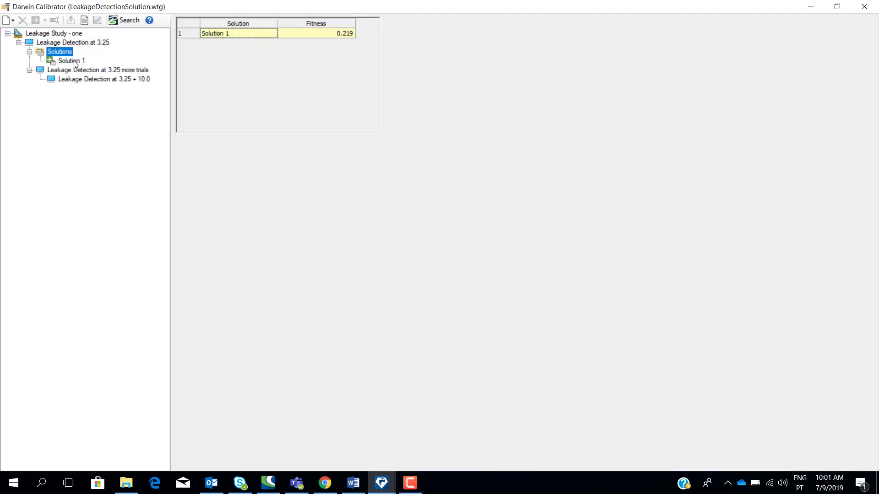
# Display Solution 1's adjustment results: 6 leakage nodes with their emitter coefficients
pyautogui.click(75, 62)
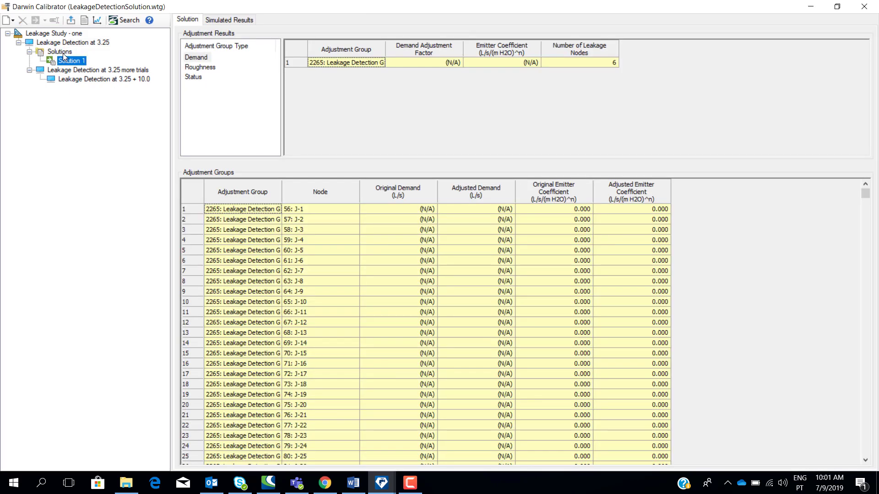
pyautogui.click(63, 52)
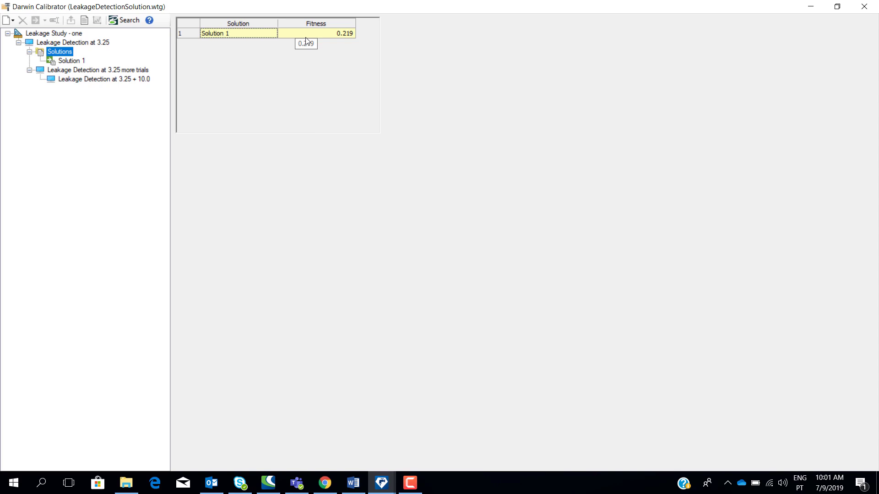
pyautogui.click(63, 61)
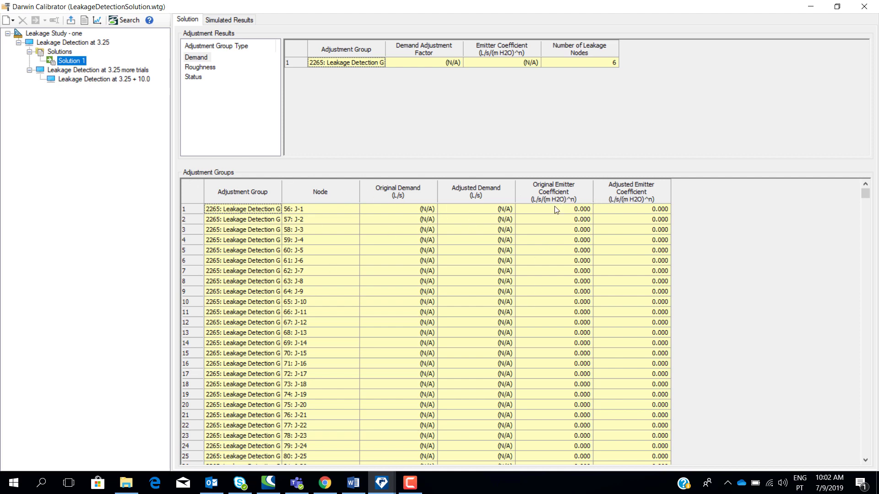
# Sort nodes by adjusted emitter coefficient descending and select the six leak nodes J-64 to J-700
pyautogui.moveTo(555, 209); pyautogui.dragTo(555, 353)
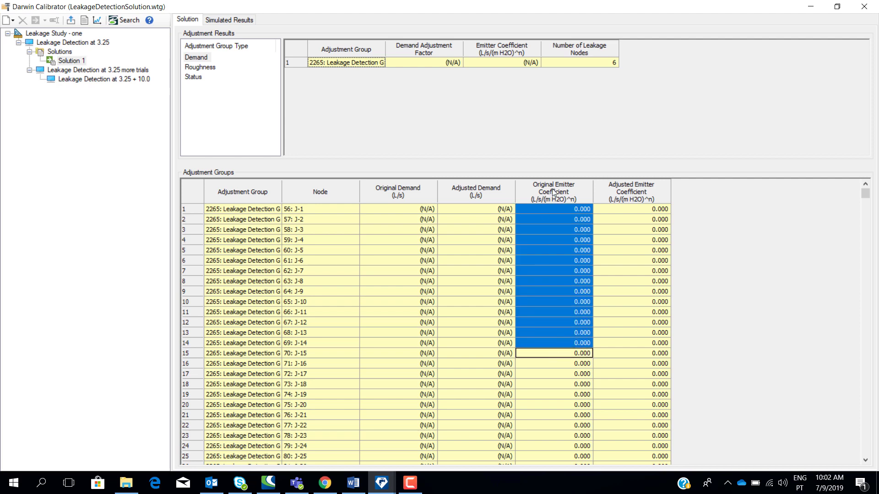
pyautogui.rightClick(616, 190)
pyautogui.moveTo(652, 212)
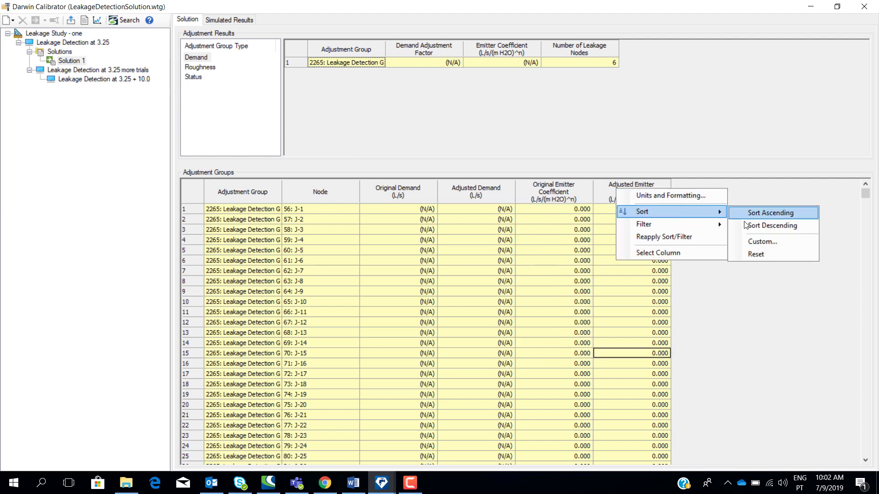
pyautogui.click(744, 225)
pyautogui.click(549, 210)
pyautogui.click(609, 212)
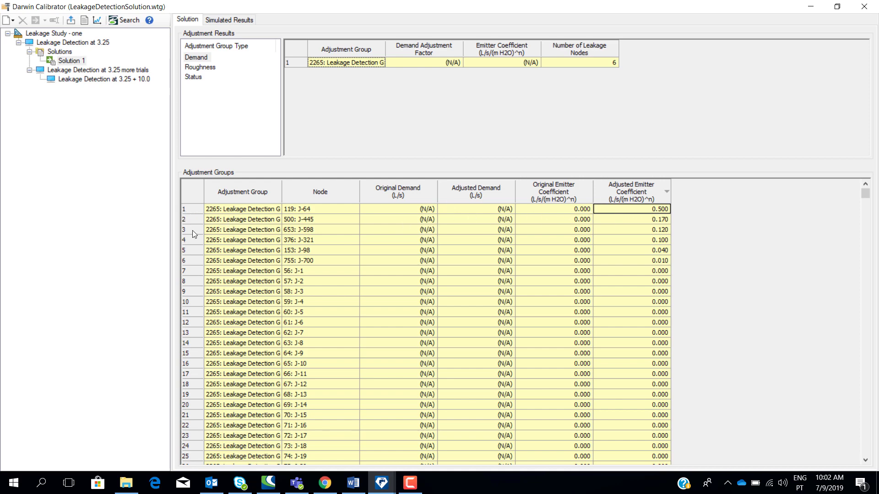
pyautogui.moveTo(614, 211); pyautogui.dragTo(206, 254)
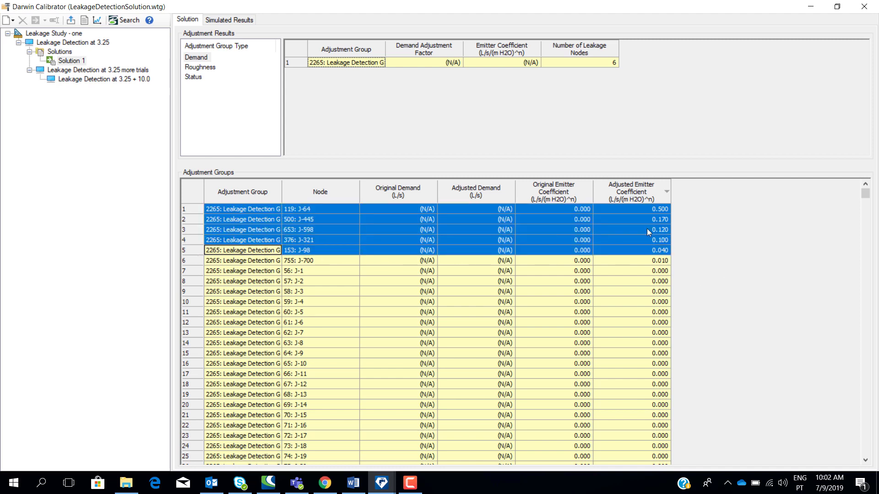
pyautogui.moveTo(630, 208); pyautogui.dragTo(239, 262)
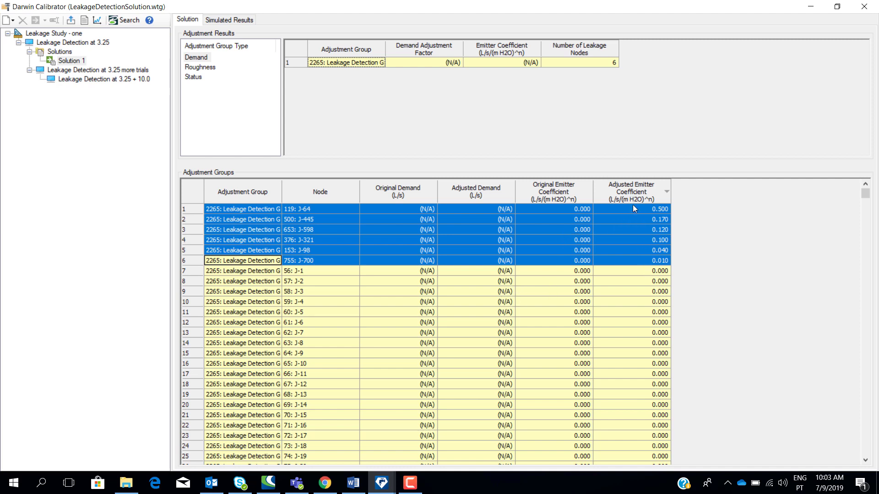
pyautogui.click(221, 19)
pyautogui.click(407, 209)
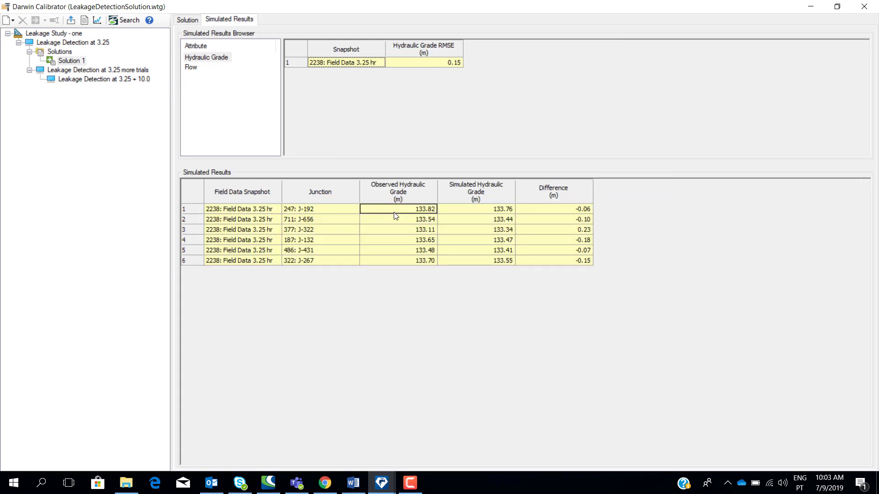
pyautogui.click(453, 218)
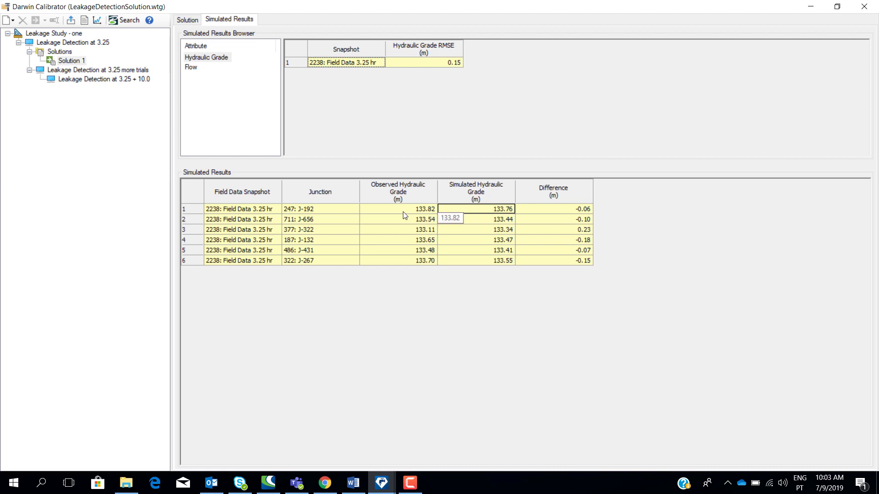
pyautogui.moveTo(404, 210); pyautogui.dragTo(436, 263)
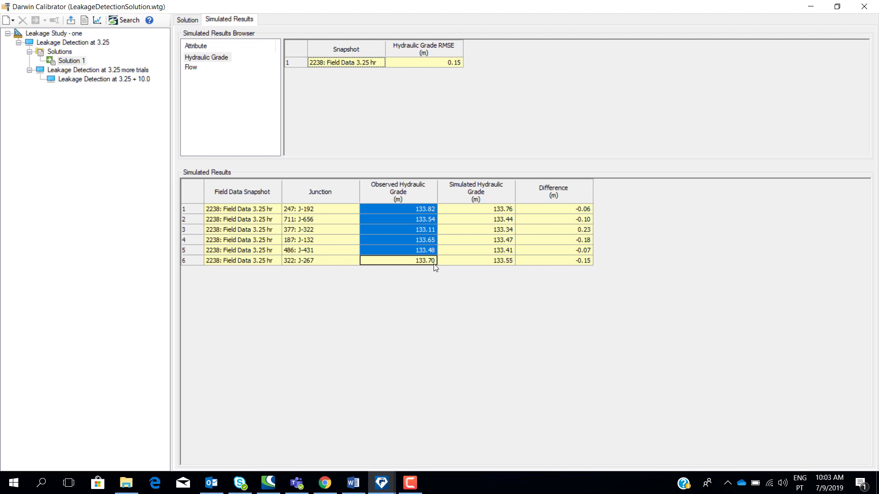
pyautogui.moveTo(435, 265); pyautogui.dragTo(482, 267)
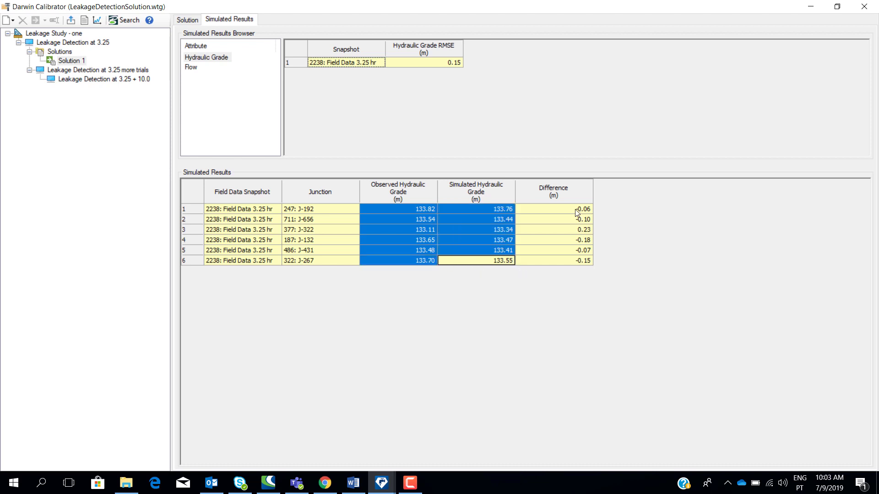
pyautogui.moveTo(574, 209); pyautogui.dragTo(573, 272)
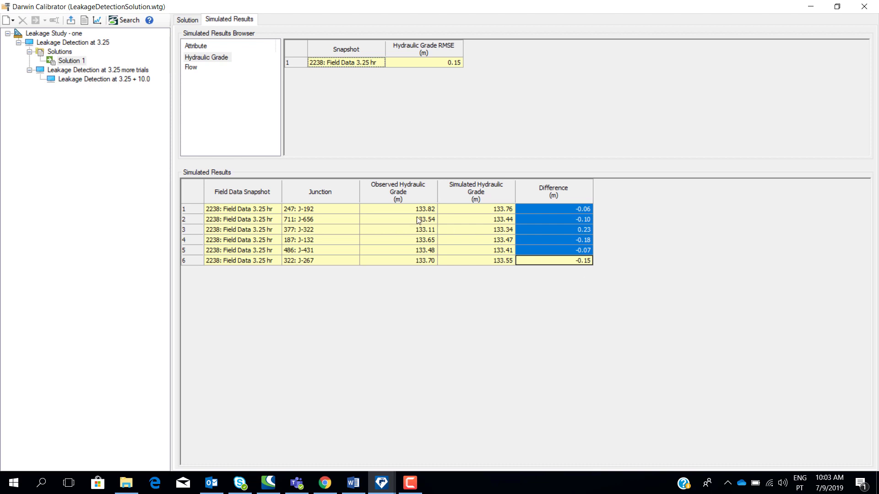
pyautogui.moveTo(417, 213); pyautogui.dragTo(476, 265)
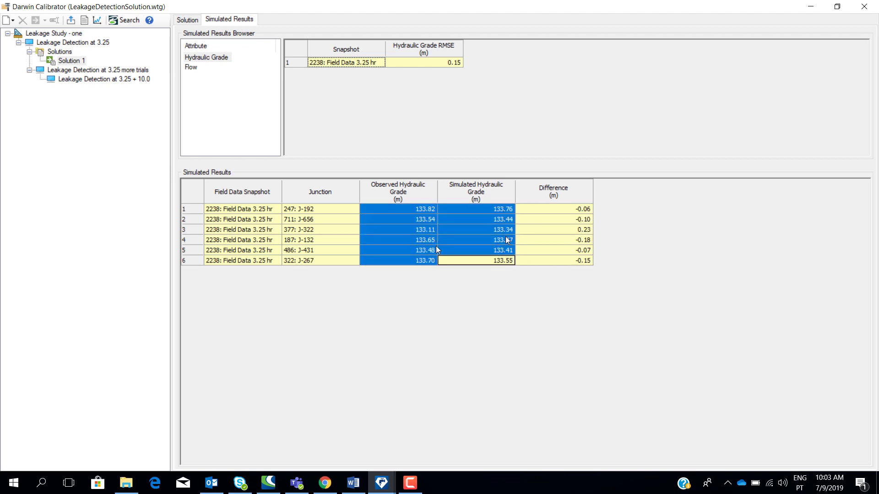
# Review Solution 1's P-872 flow, simulated 8.54 versus observed 8.80 L/s, then shrink the calibrator window
pyautogui.click(194, 67)
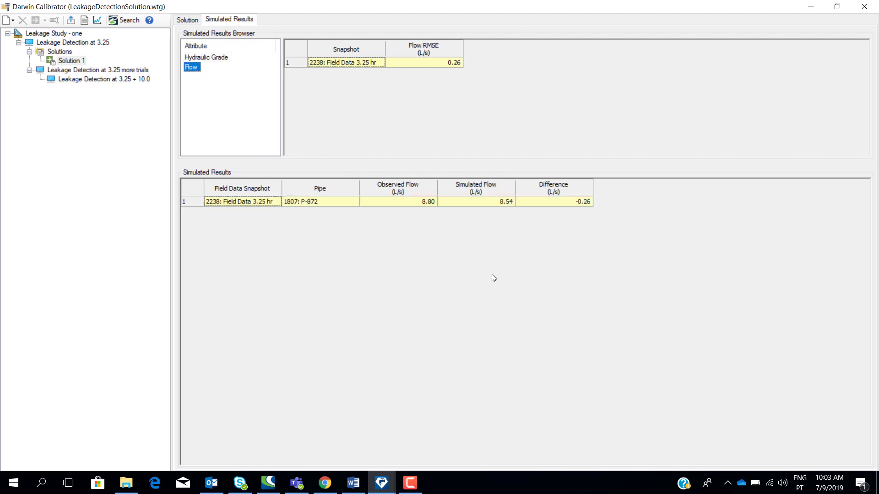
pyautogui.moveTo(403, 201); pyautogui.dragTo(482, 207)
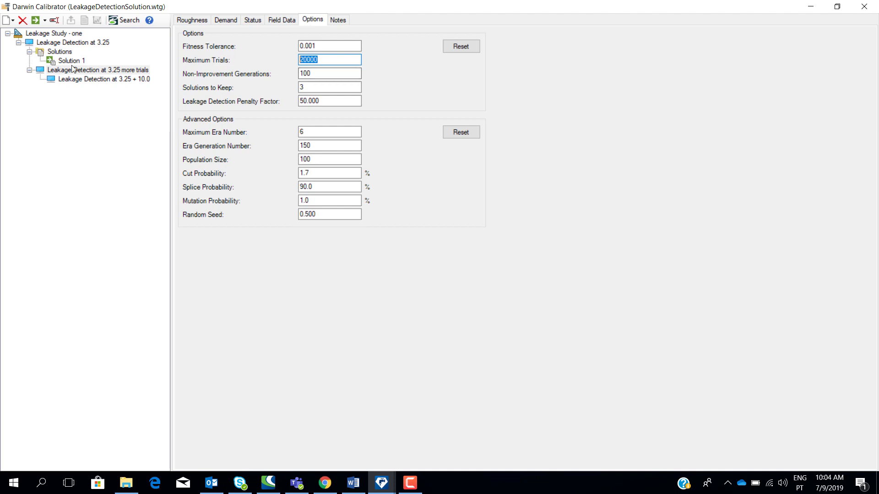
pyautogui.click(70, 61)
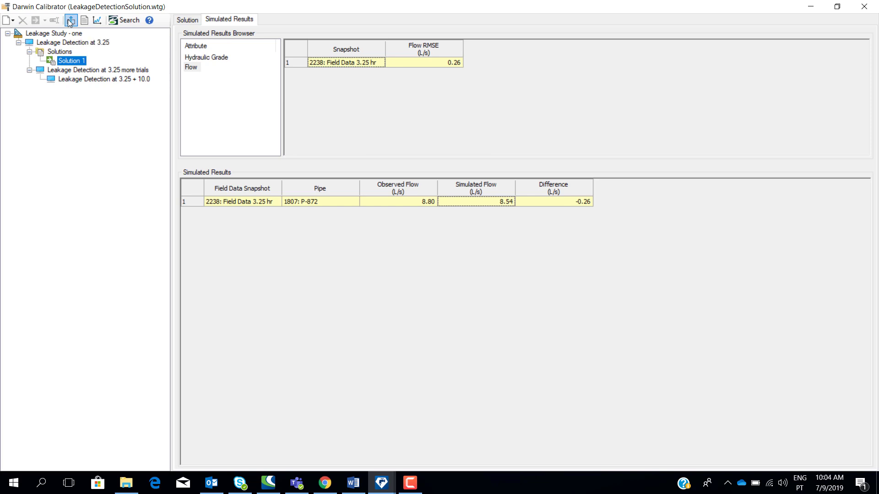
pyautogui.moveTo(271, 4); pyautogui.dragTo(385, 91)
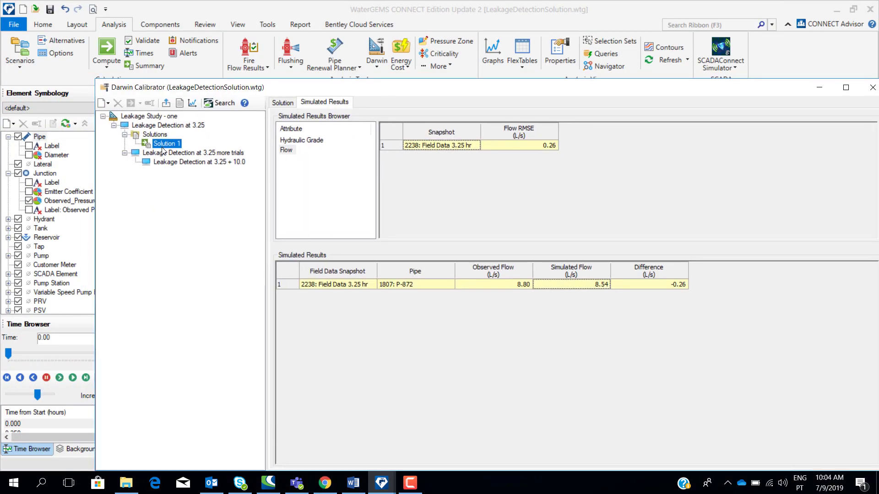
# Set Solution 1's scenario export to include emitter coefficients and exclude demands
pyautogui.click(166, 103)
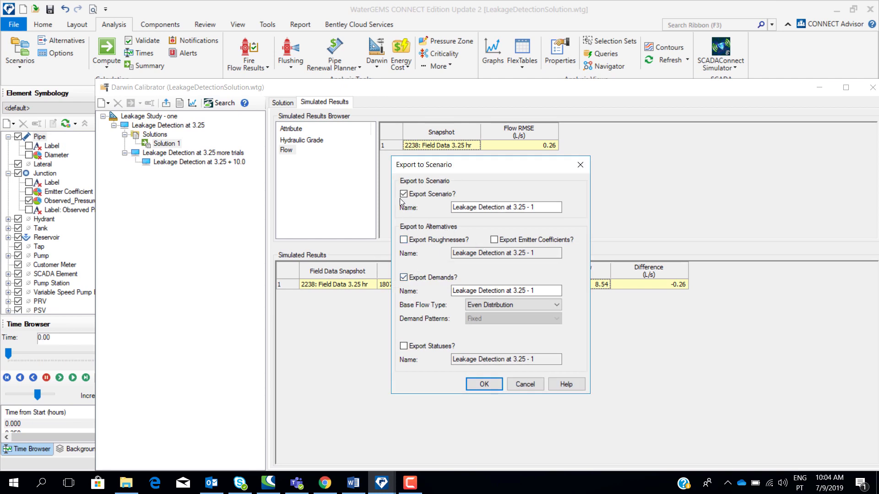
pyautogui.click(493, 240)
pyautogui.click(404, 277)
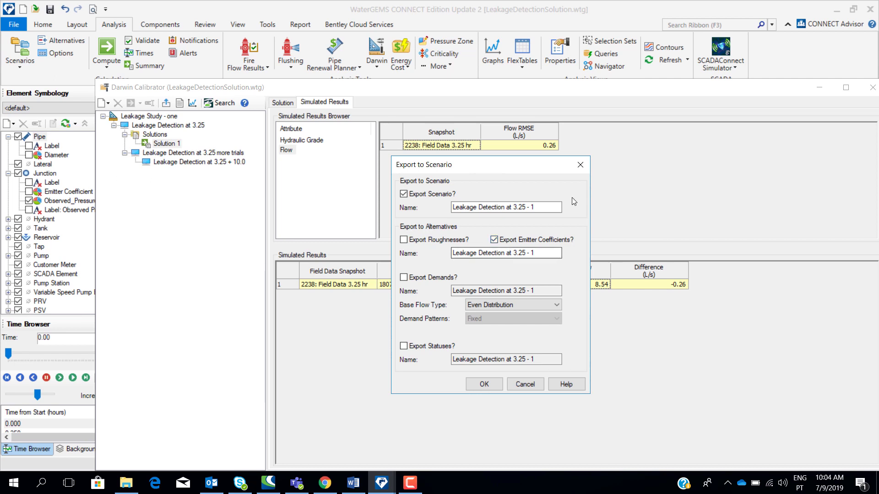
pyautogui.click(581, 165)
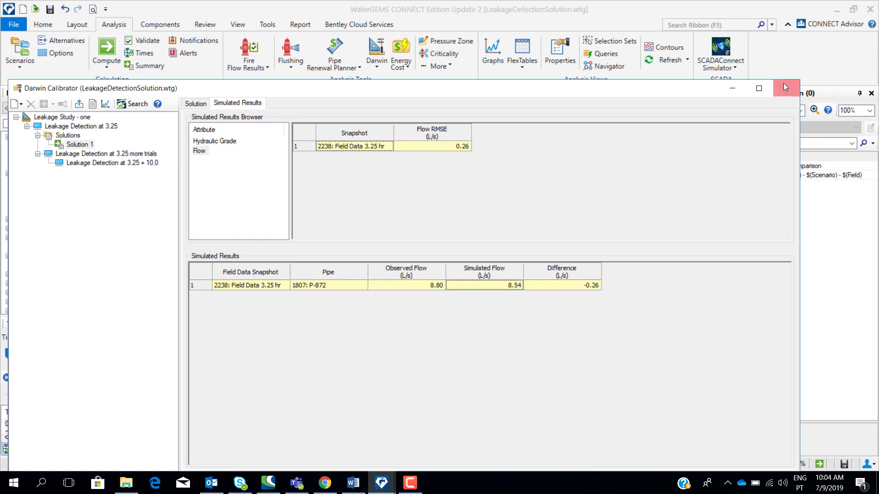
# Close Darwin Calibrator and hide the Observed_Pressure nodes in Element Symbology
pyautogui.click(784, 86)
pyautogui.scroll(-2, 363, 321)
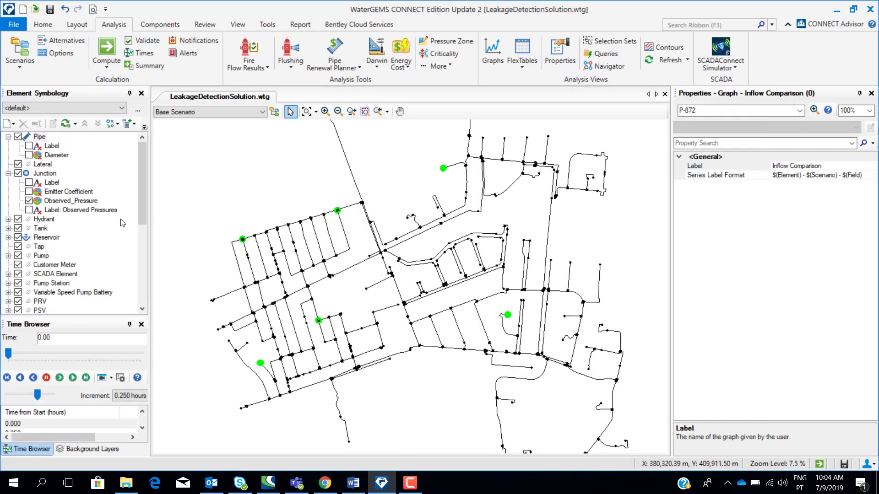
pyautogui.click(29, 201)
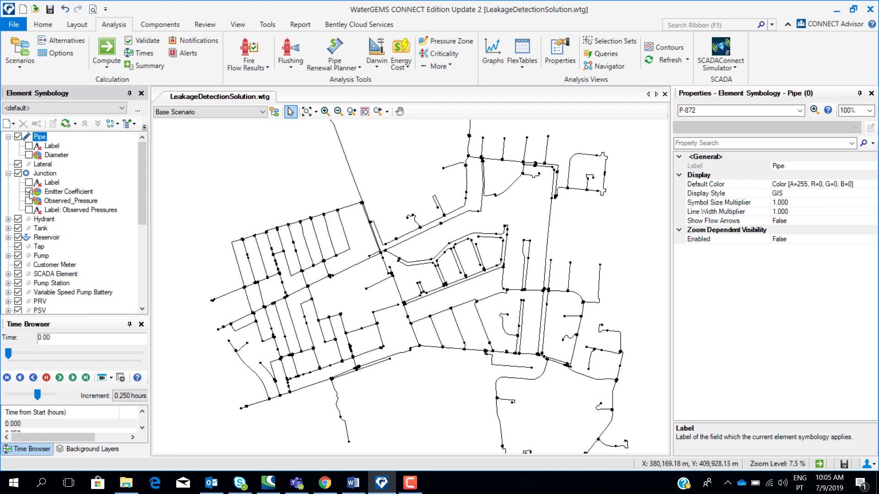
# Switch to the Leakage Detection at 3.25 more trials scenario and recentre the network
pyautogui.click(207, 112)
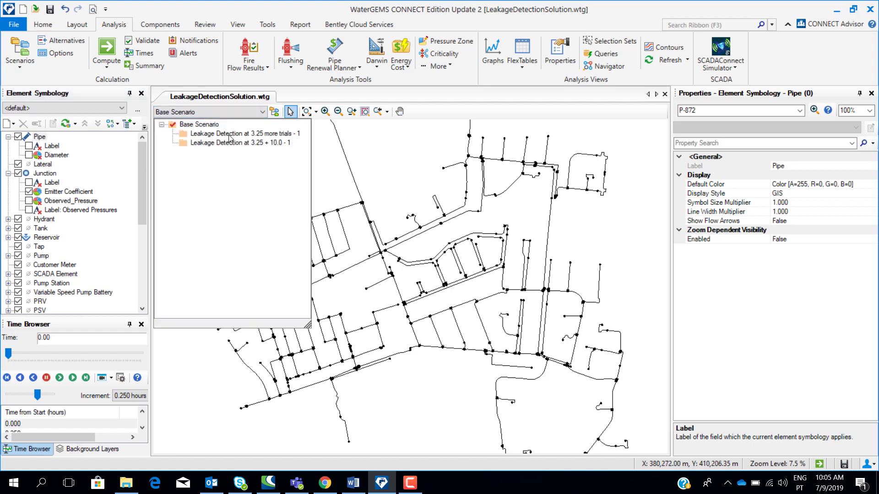
pyautogui.click(230, 134)
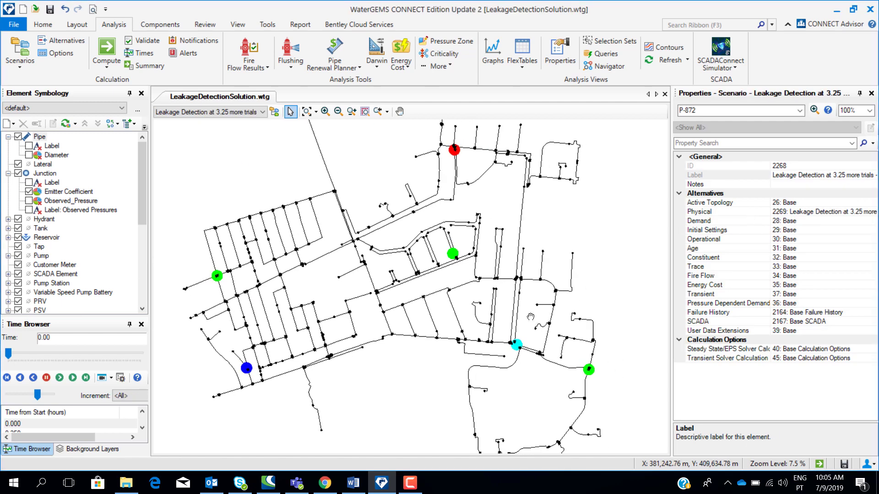
pyautogui.moveTo(530, 316); pyautogui.dragTo(510, 305)
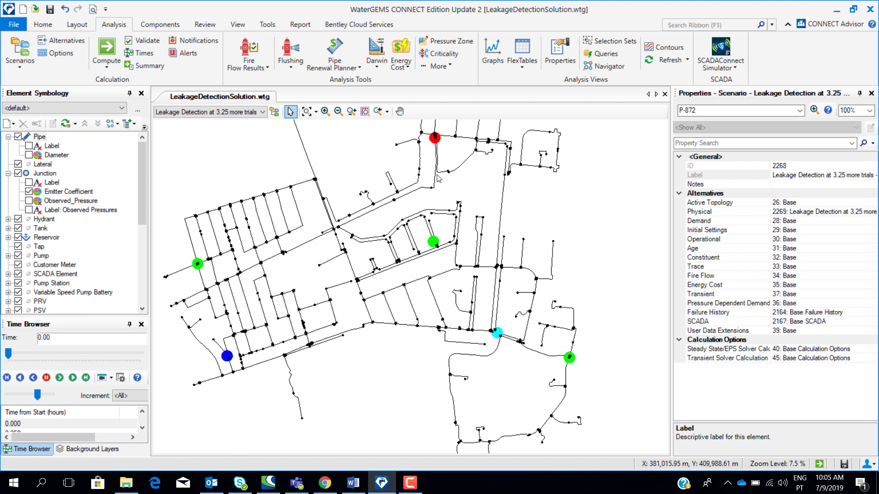
pyautogui.scroll(-1, 461, 184)
pyautogui.moveTo(461, 184); pyautogui.dragTo(421, 229)
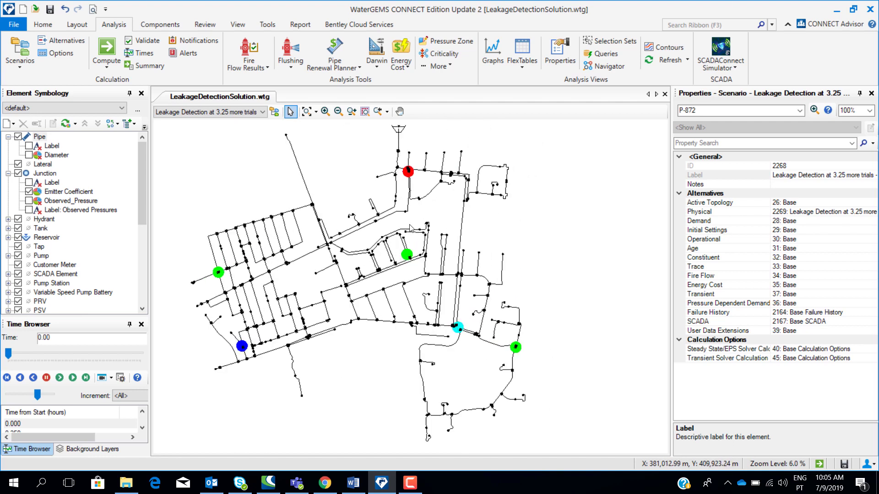
pyautogui.click(75, 192)
pyautogui.rightClick(59, 192)
pyautogui.click(99, 302)
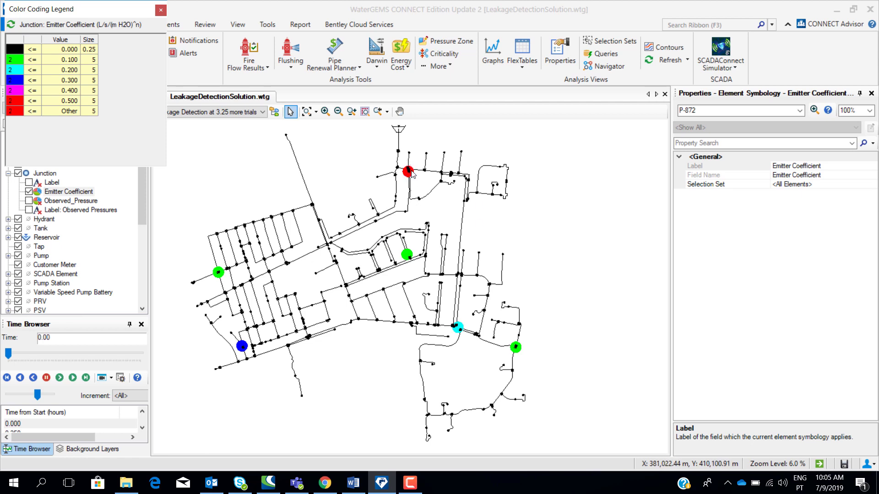
pyautogui.scroll(10, 410, 173)
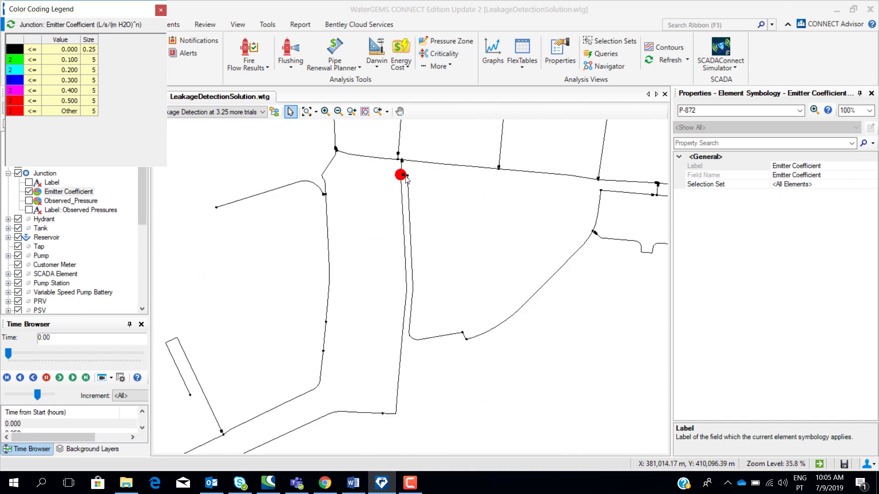
pyautogui.scroll(1, 401, 178)
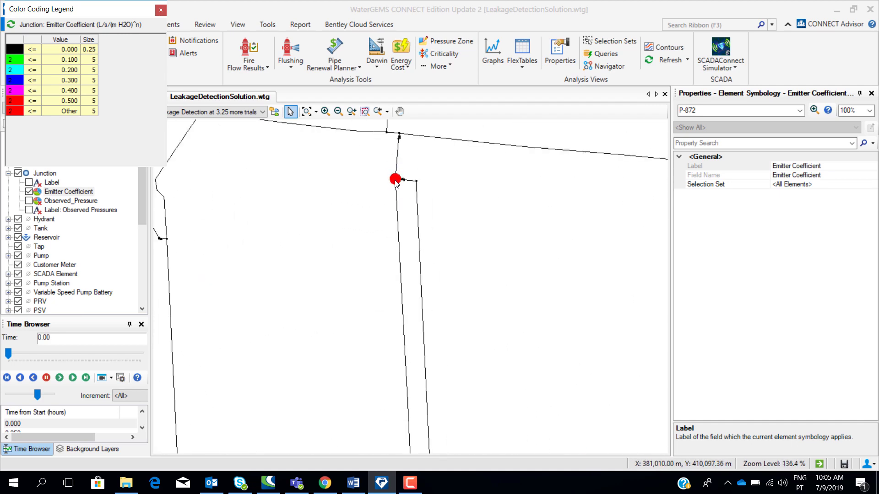
pyautogui.scroll(-6, 388, 187)
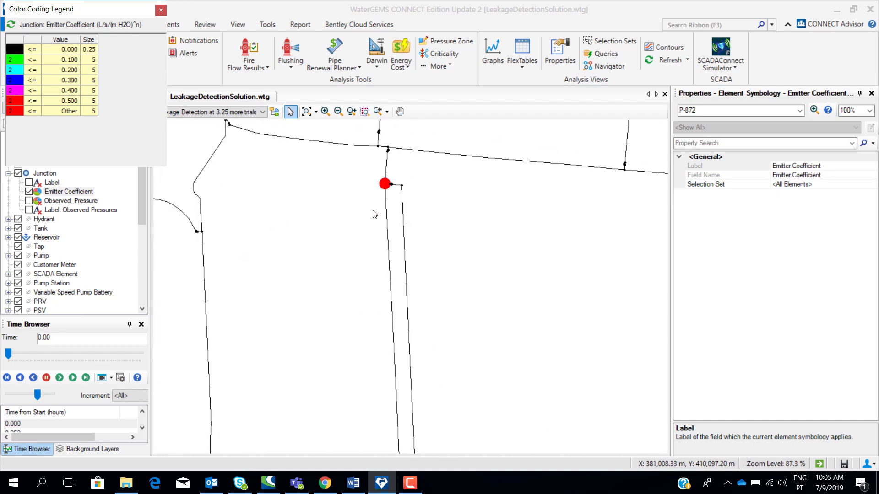
pyautogui.scroll(-2, 383, 322)
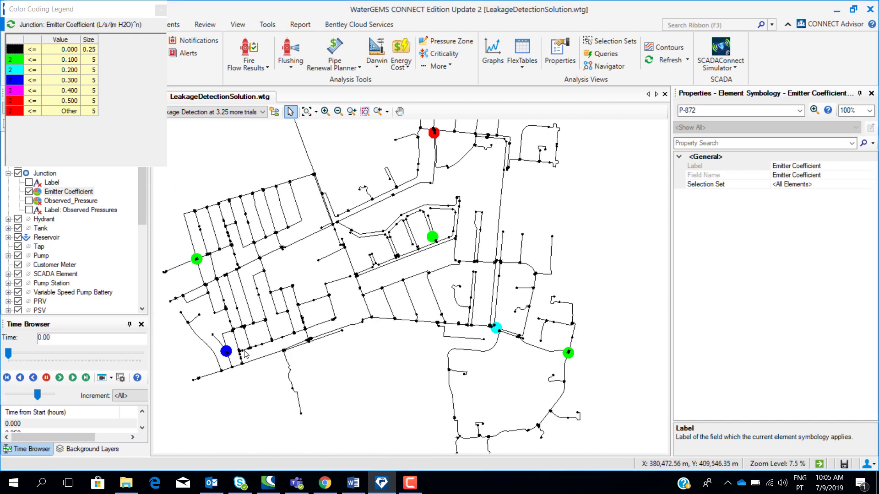
pyautogui.click(160, 9)
# Open the saved Inflow Comparison graph from View > Graphs
pyautogui.scroll(2, 255, 190)
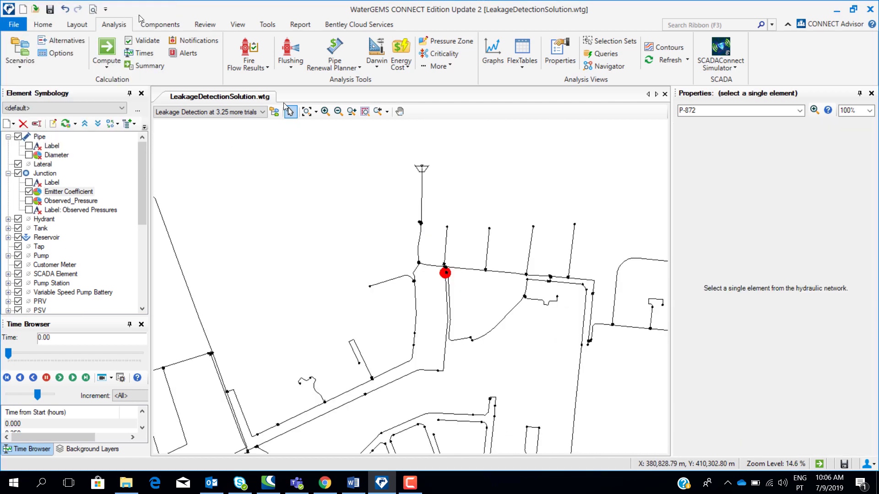
pyautogui.click(237, 25)
pyautogui.click(210, 51)
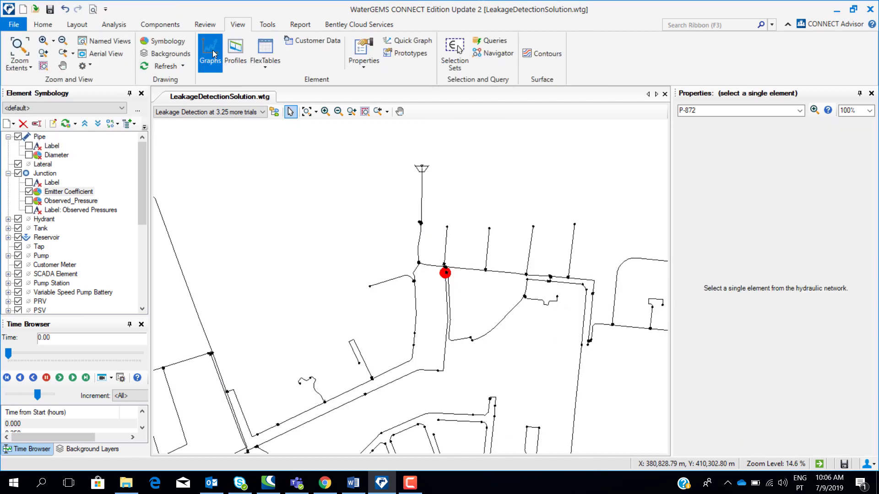
pyautogui.doubleClick(354, 178)
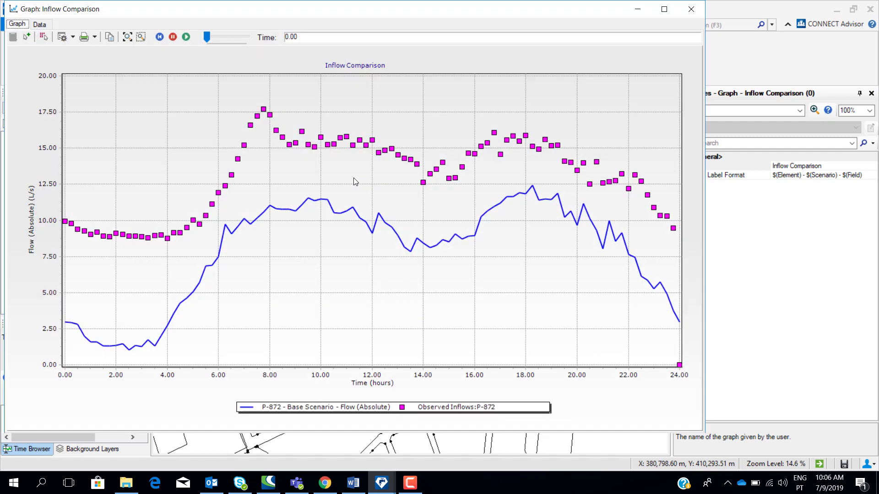
# Add the Leakage Detection at 3.25 more trials - 1 scenario to the graph's series
pyautogui.click(72, 38)
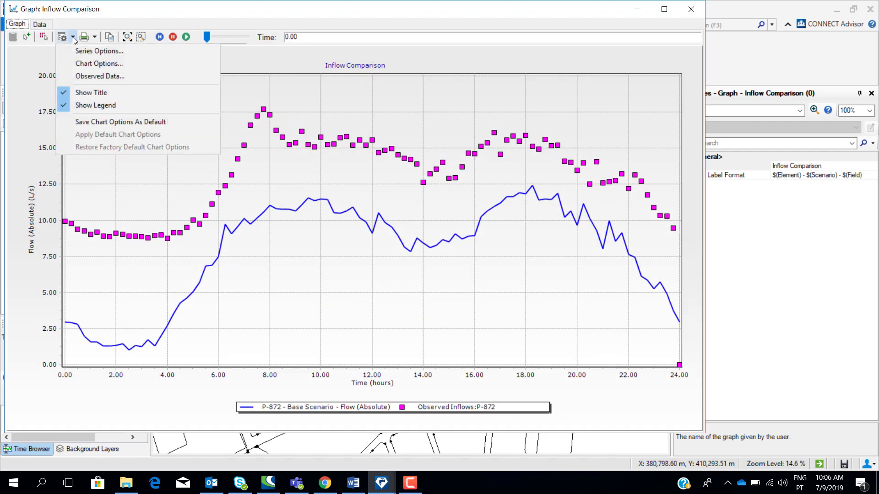
pyautogui.click(103, 63)
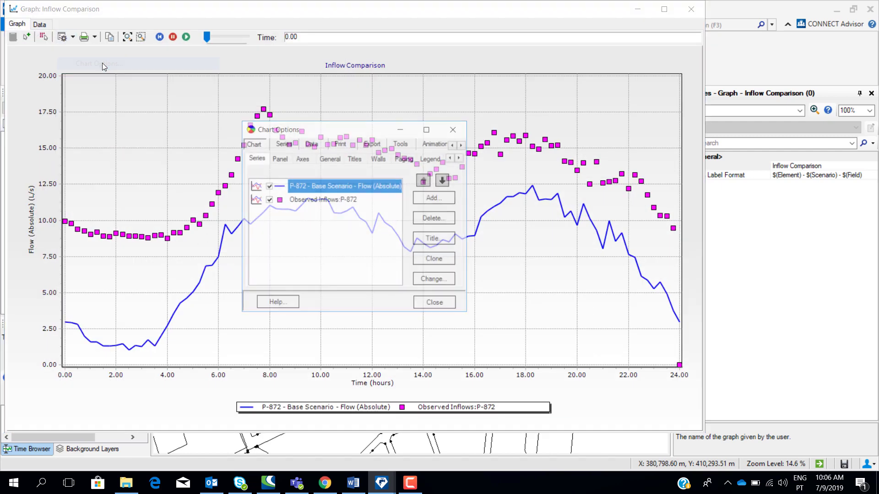
pyautogui.click(460, 127)
pyautogui.click(72, 37)
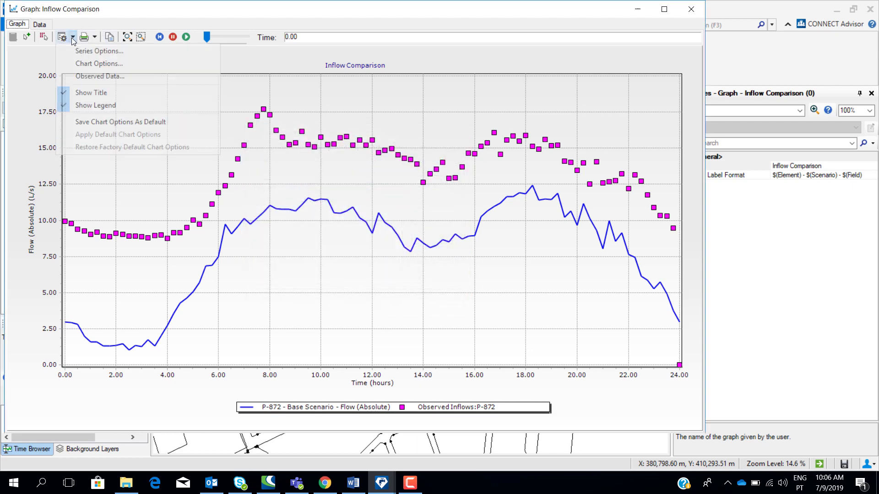
pyautogui.click(94, 50)
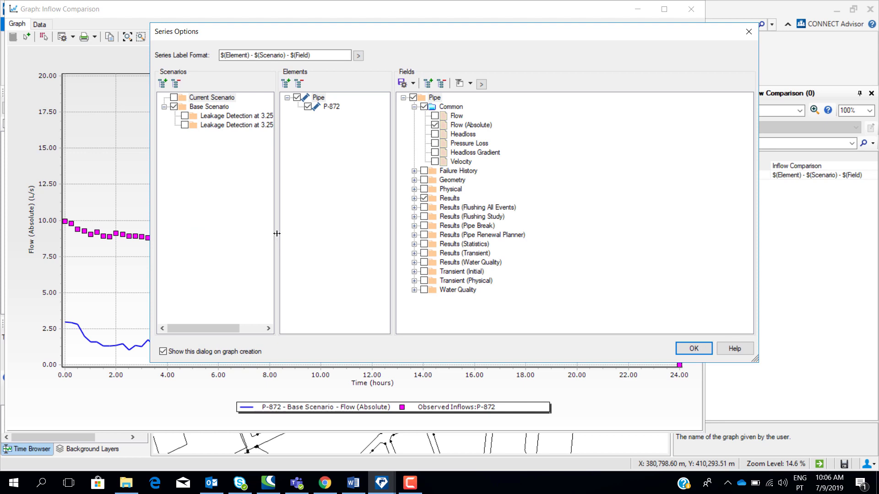
pyautogui.moveTo(277, 234); pyautogui.dragTo(332, 235)
pyautogui.click(183, 116)
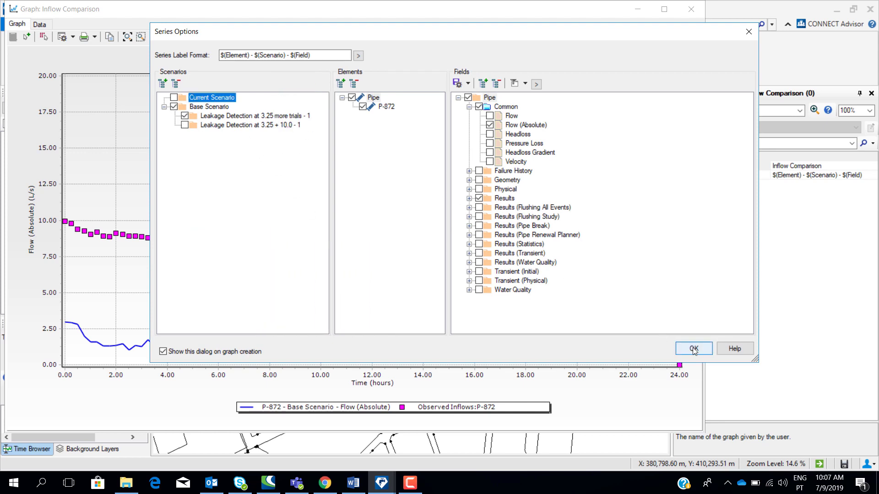
pyautogui.click(704, 349)
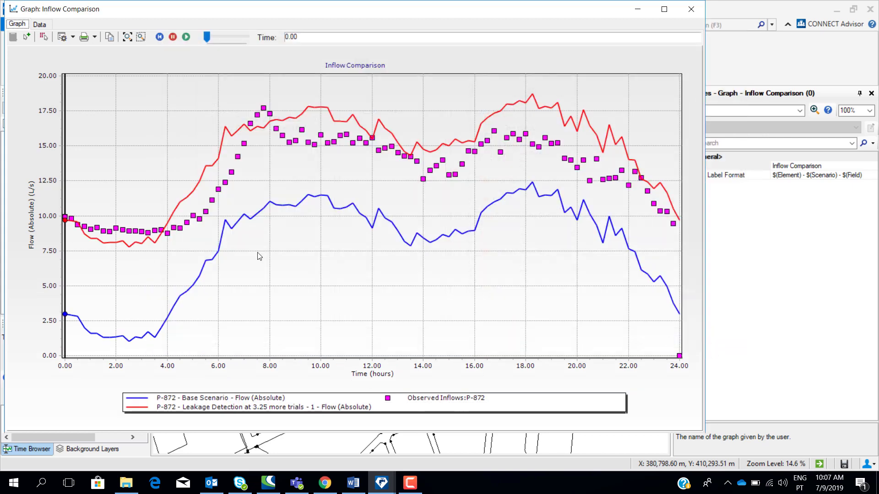